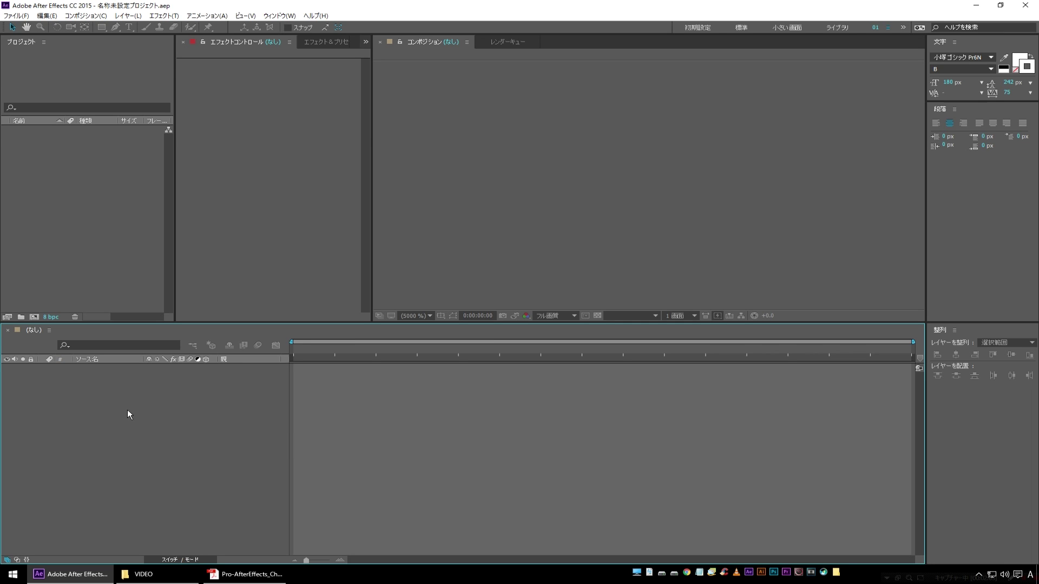
Open the Composition menu in the empty untitled project
left_click(96, 18)
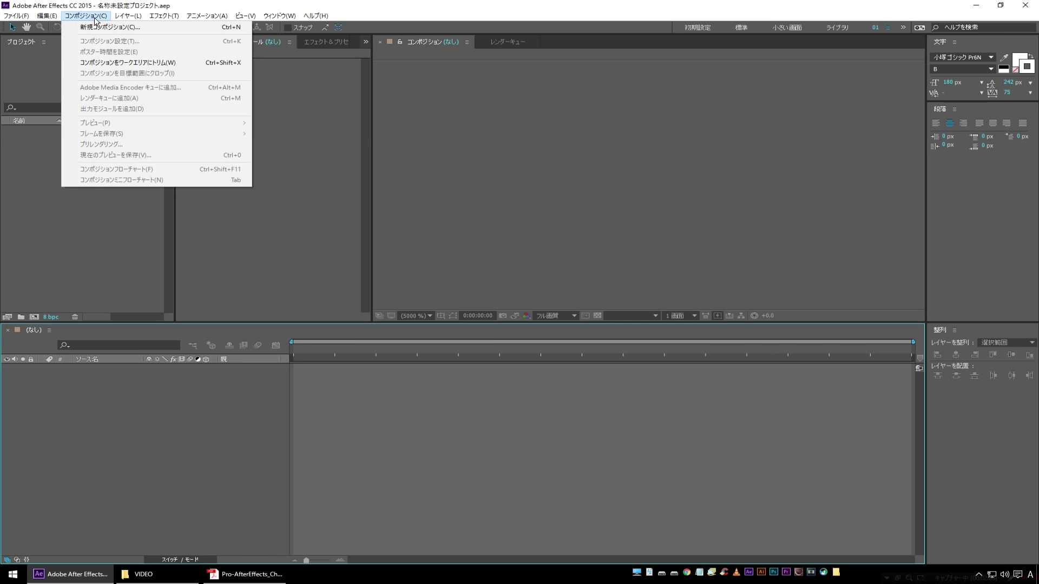
Create composition CUT_01 with the HDTV 1080 29.97 preset and a 0:00:03:00 duration
left_click(100, 27)
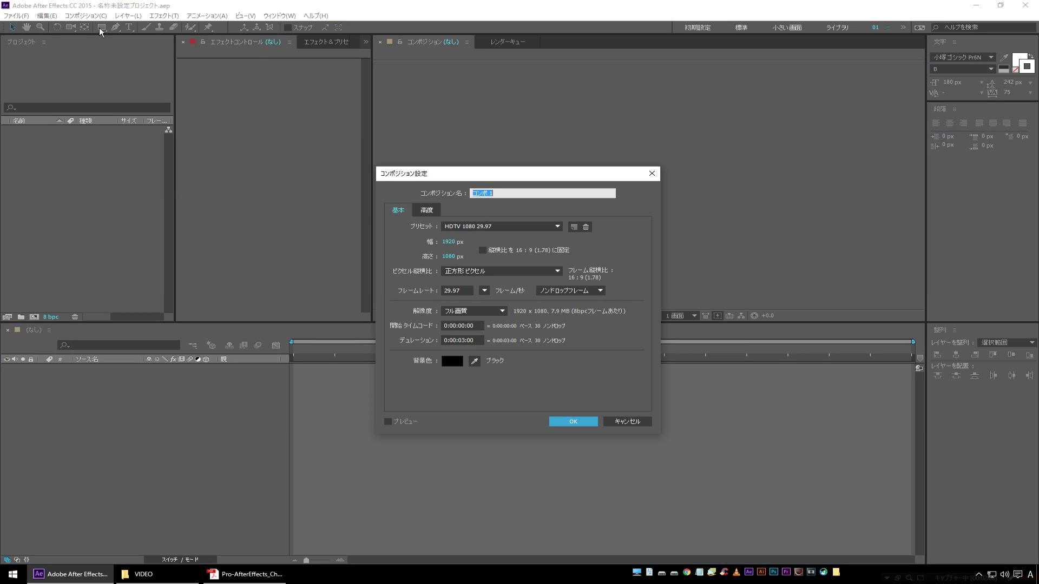
type("CUT_01")
left_click(555, 230)
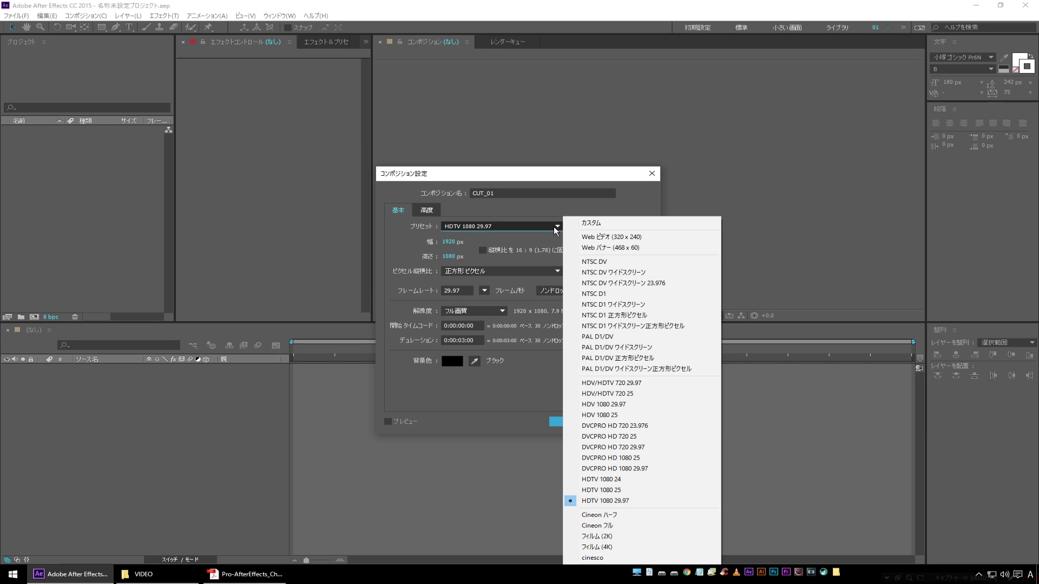
left_click(643, 503)
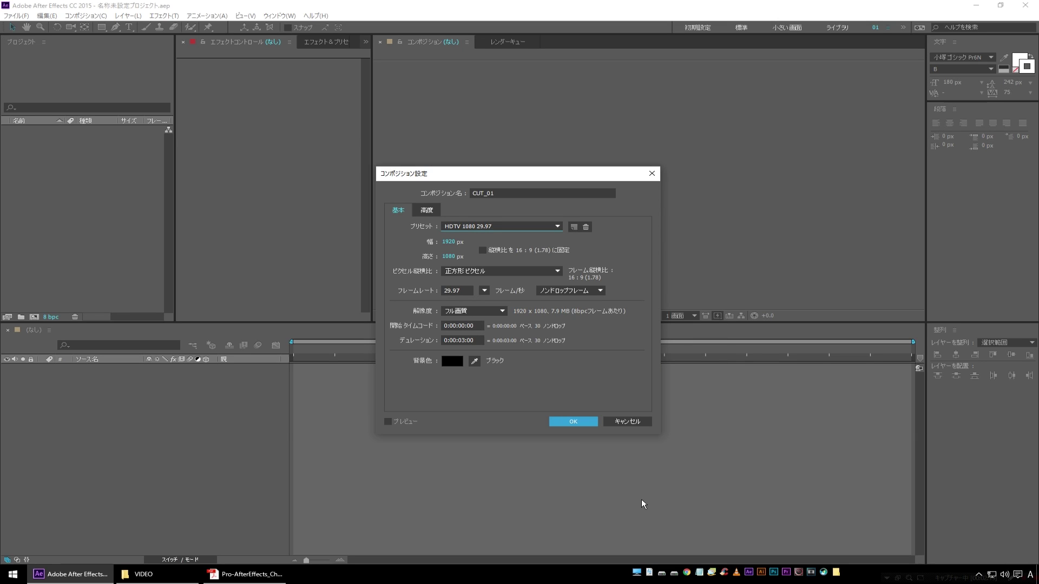
left_click(461, 341)
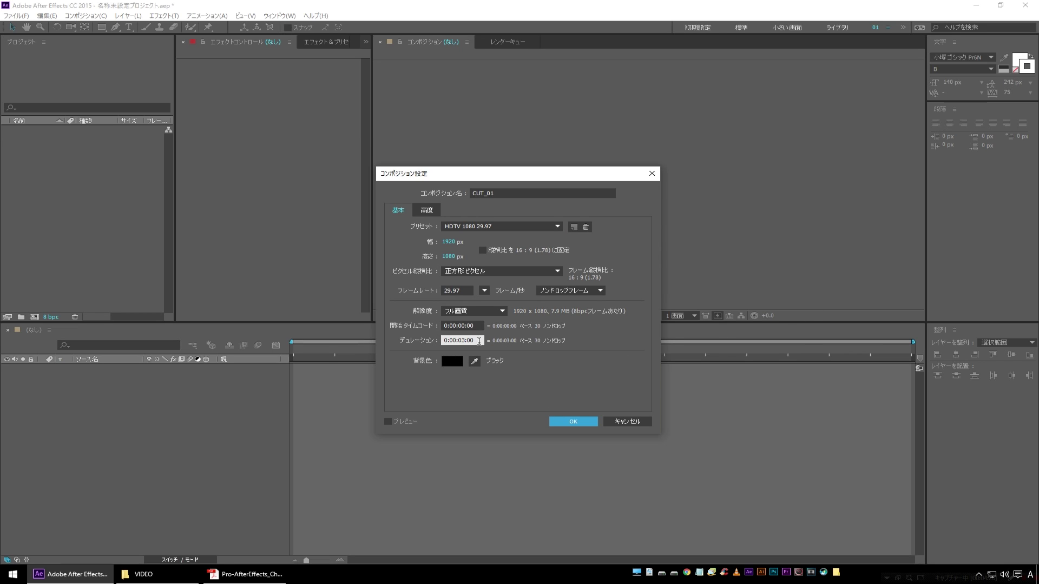
key("Return")
left_click(590, 420)
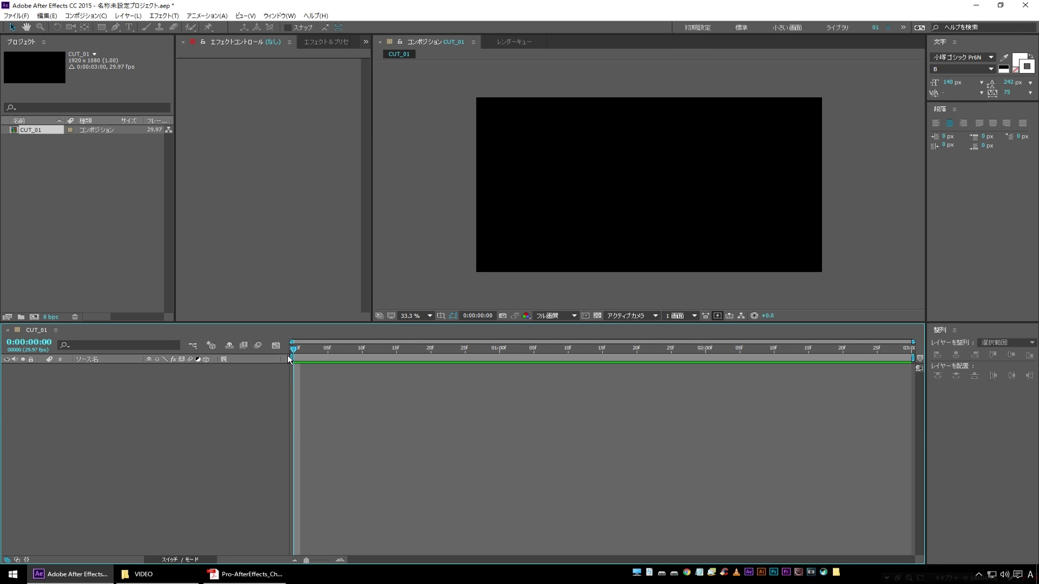
Add a text layer reading 'AFTER EFFECTS' in the CUT_01 viewer
left_click_drag(300, 349, 259, 362)
left_click(130, 27)
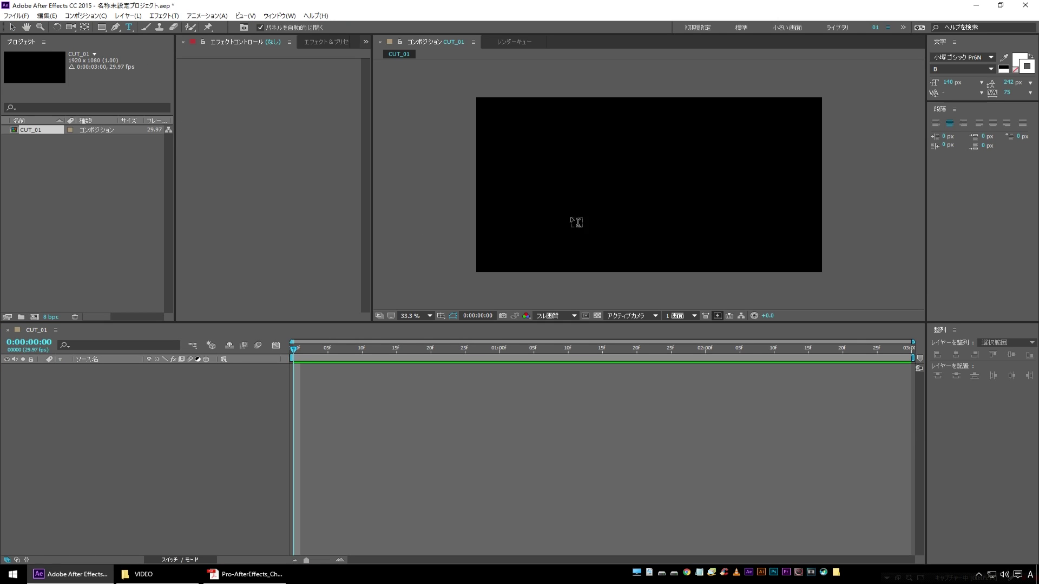
left_click(622, 178)
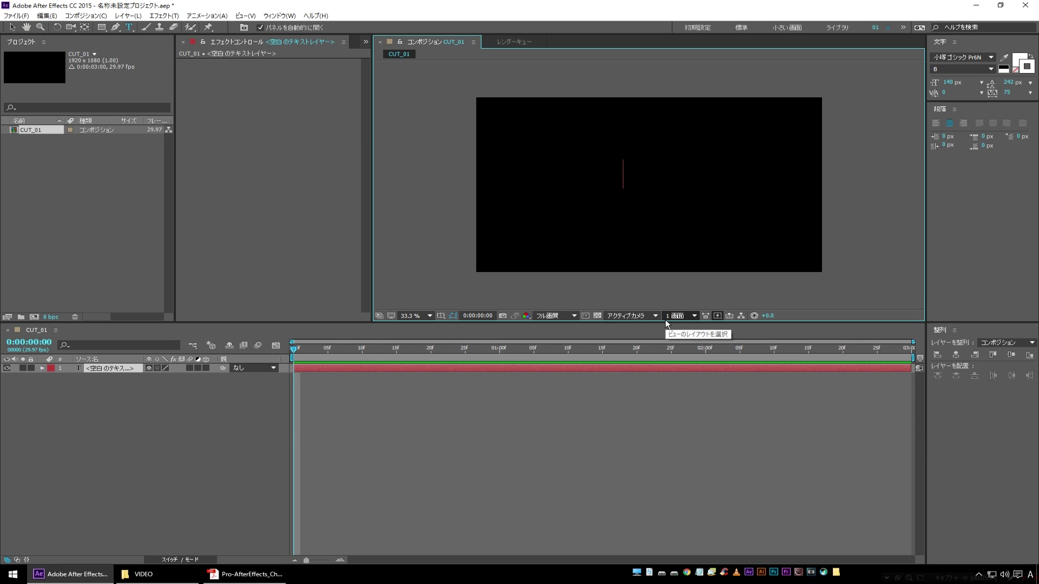
type("AFTER EFFECTS")
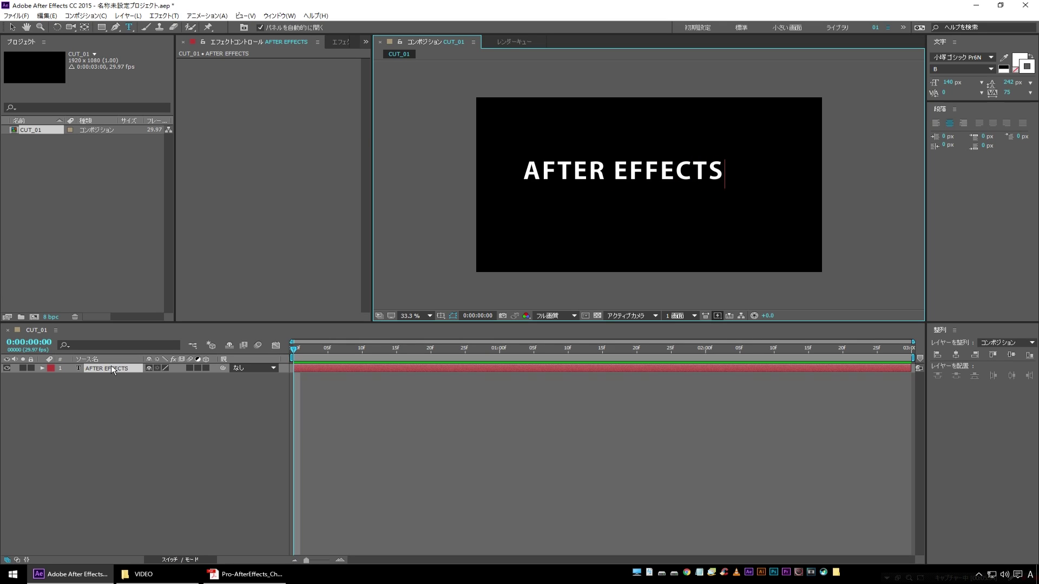
left_click(112, 366)
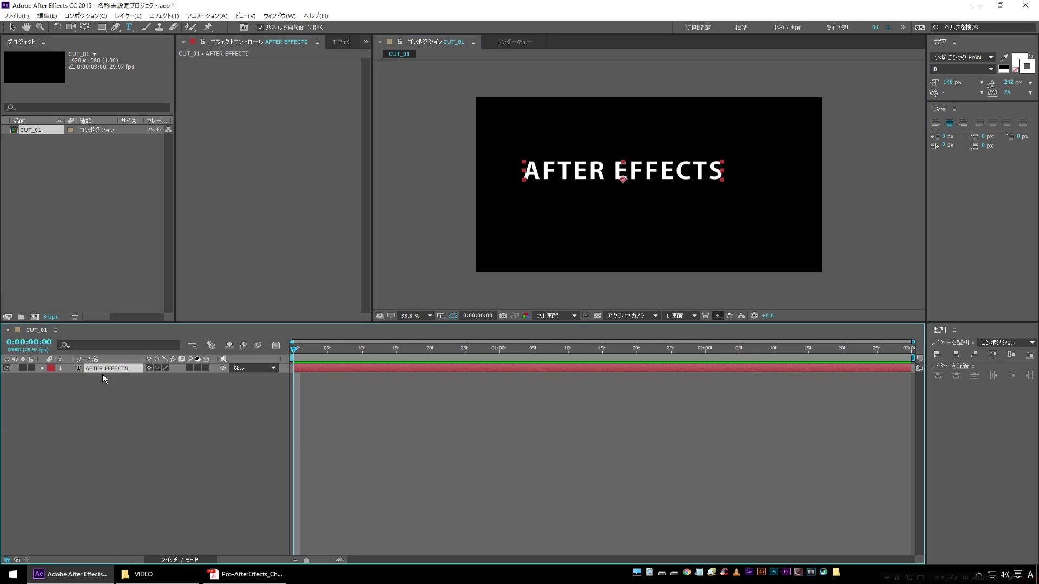
Colour the title text pale lilac (around EAC5FF) in the Character panel
left_click(963, 57)
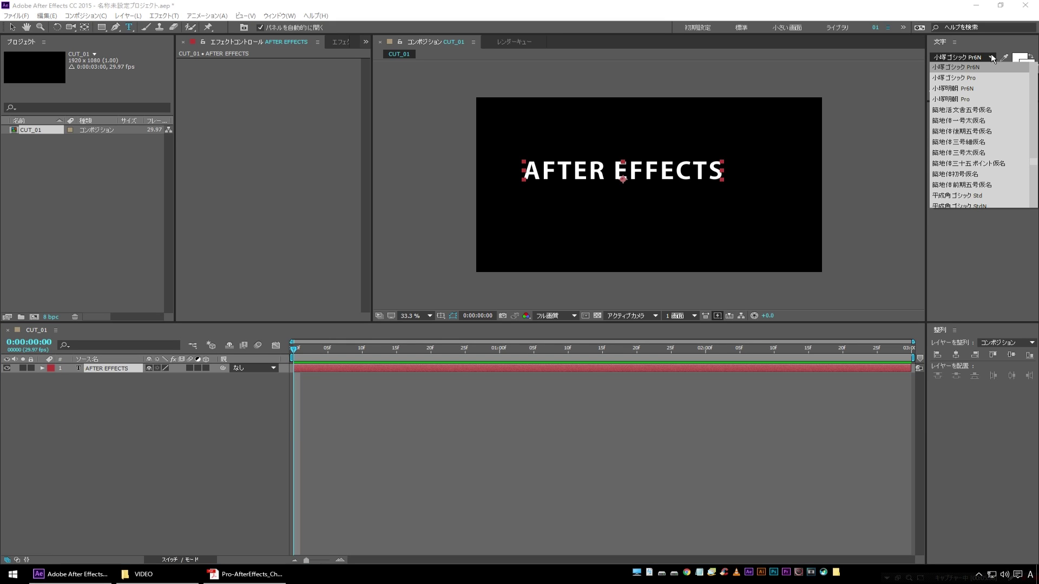
left_click(971, 68)
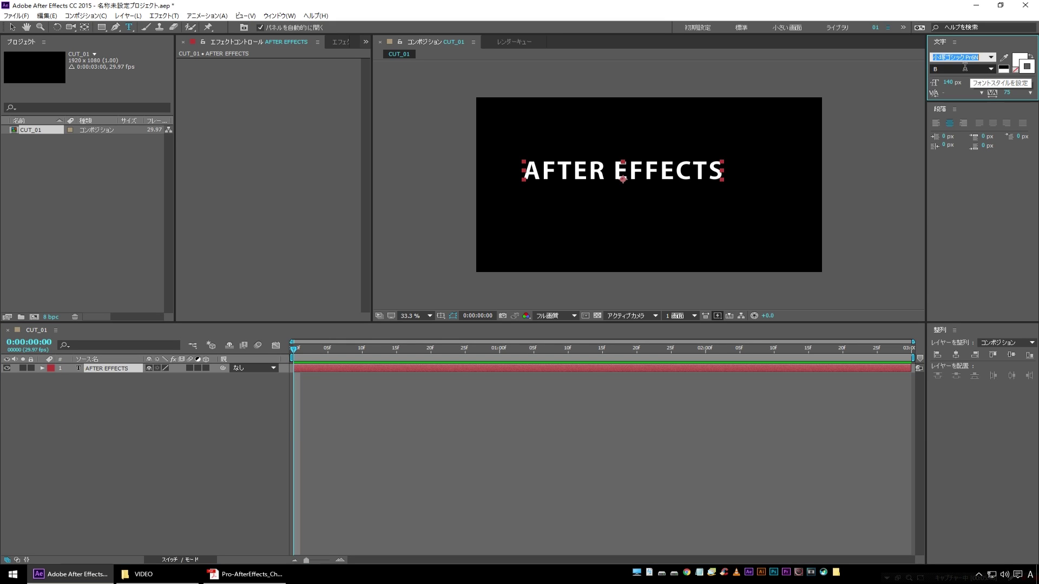
left_click(1019, 60)
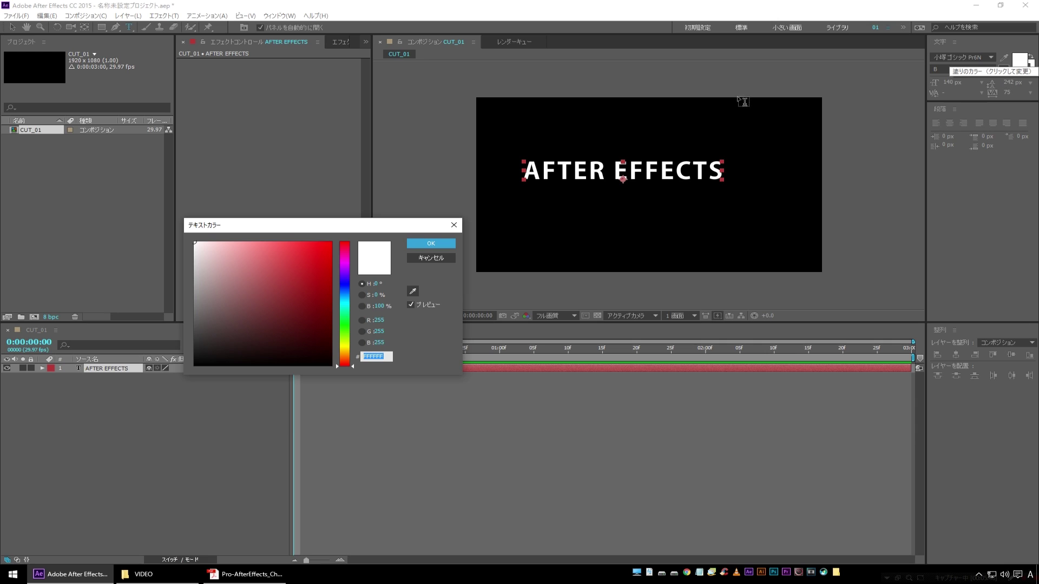
left_click(342, 260)
left_click(341, 268)
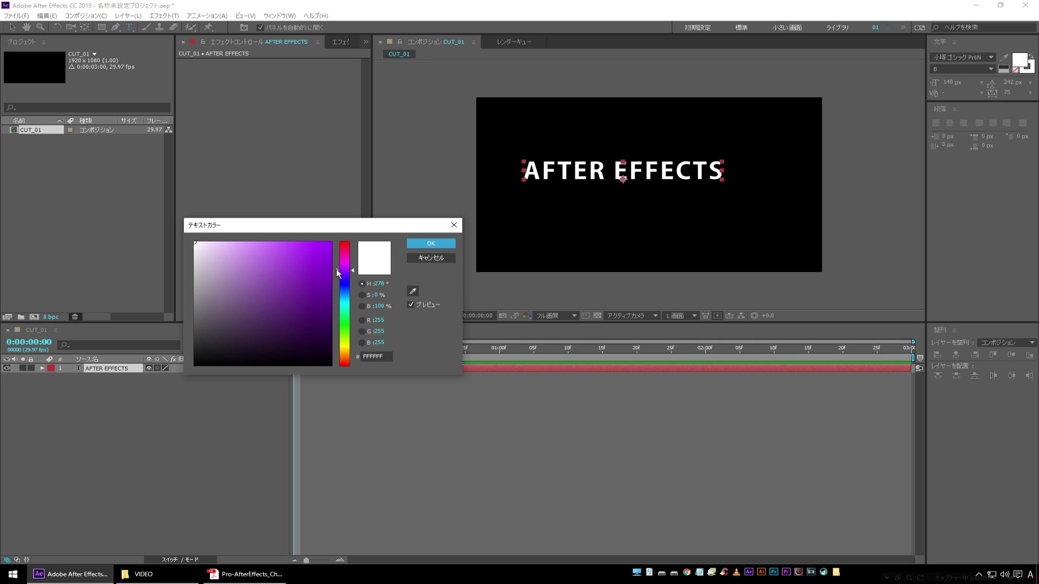
left_click(226, 241)
left_click(225, 242)
left_click(431, 243)
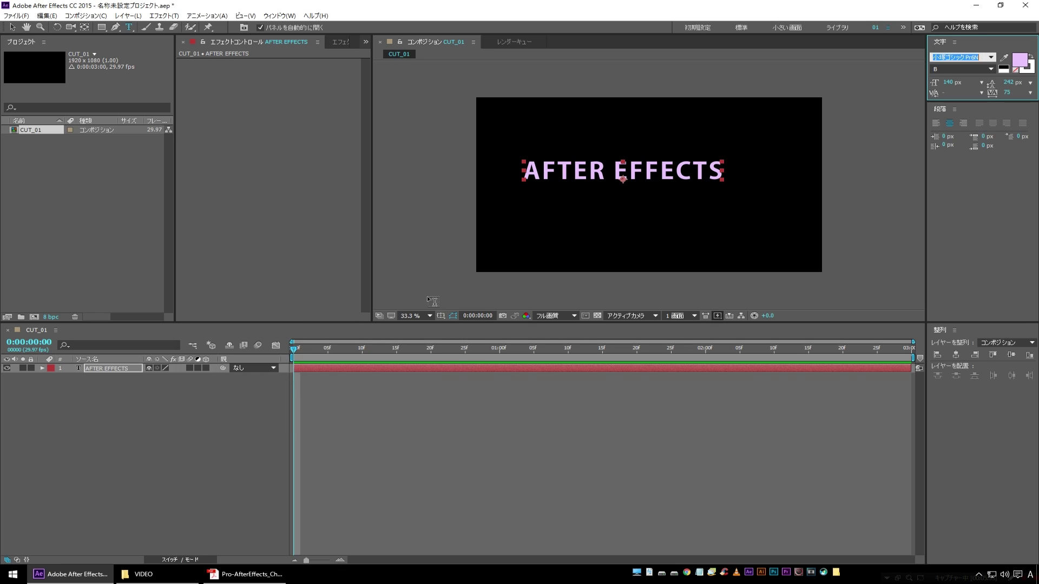
Set the title's font size to 180 px
left_click(952, 83)
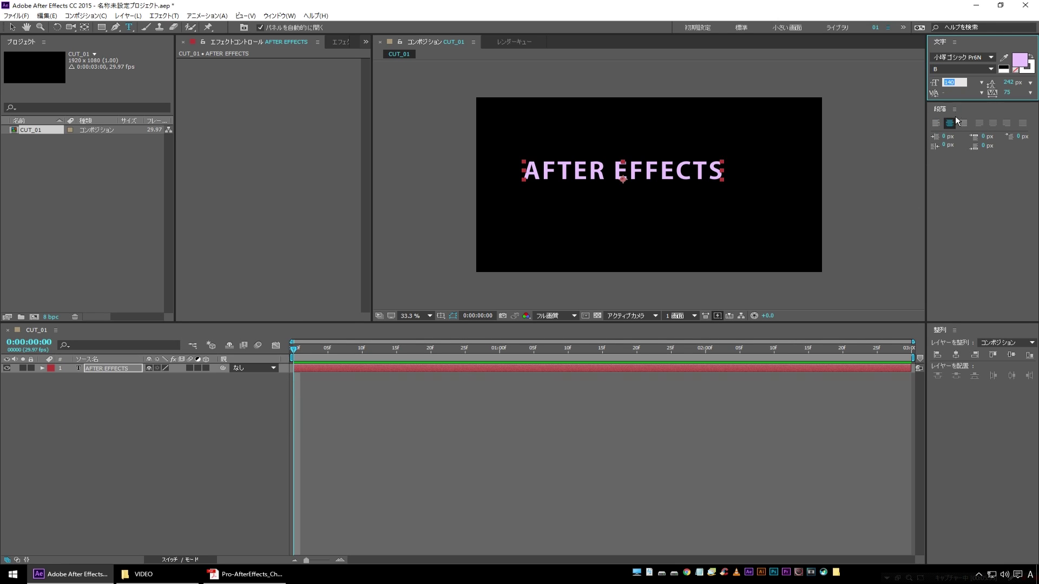
type("18")
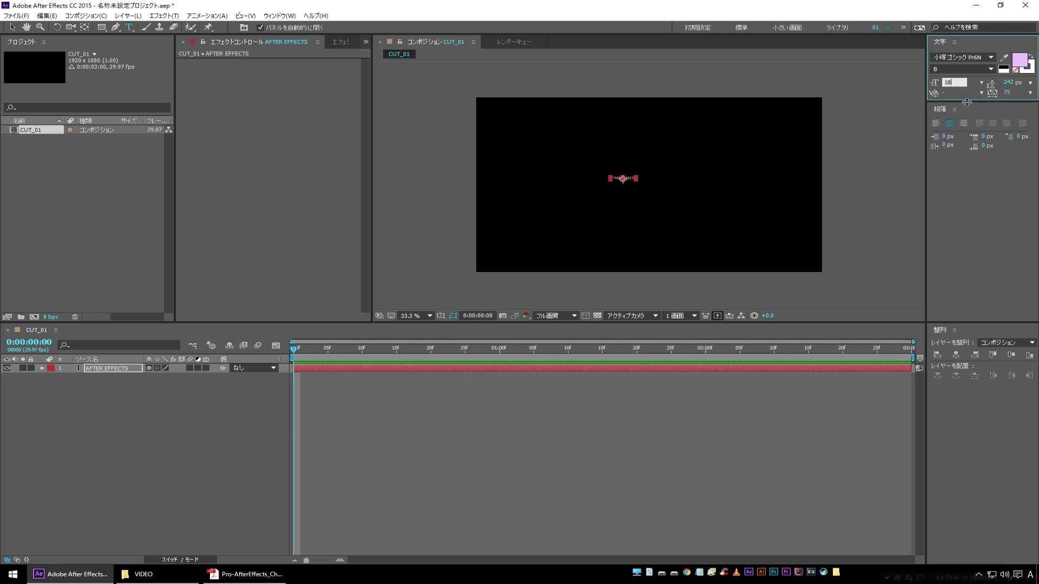
type("0")
left_click(117, 372)
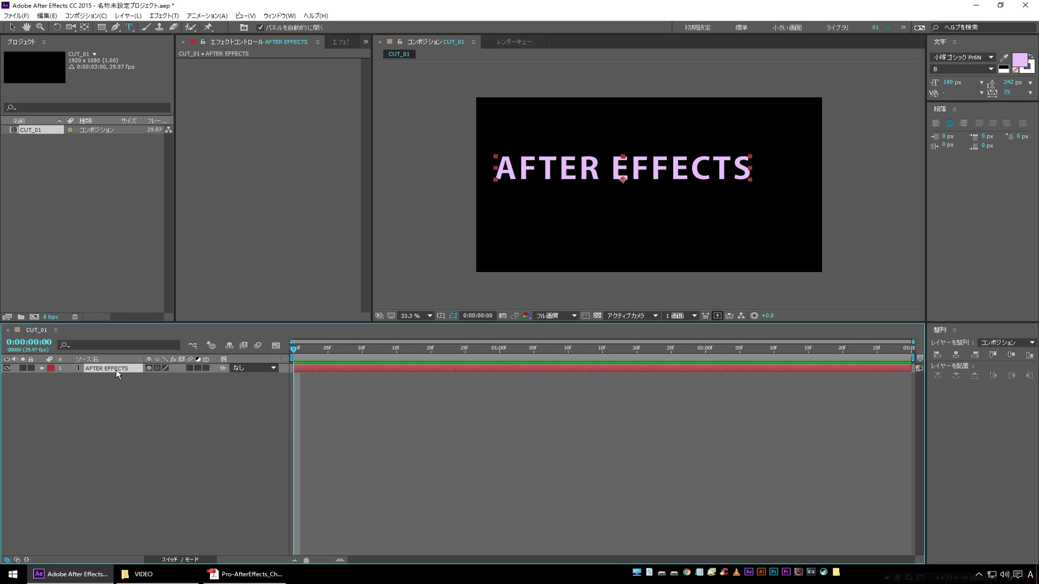
Centre the title horizontally and vertically, then drag its anchor point below the lettering
left_click(956, 355)
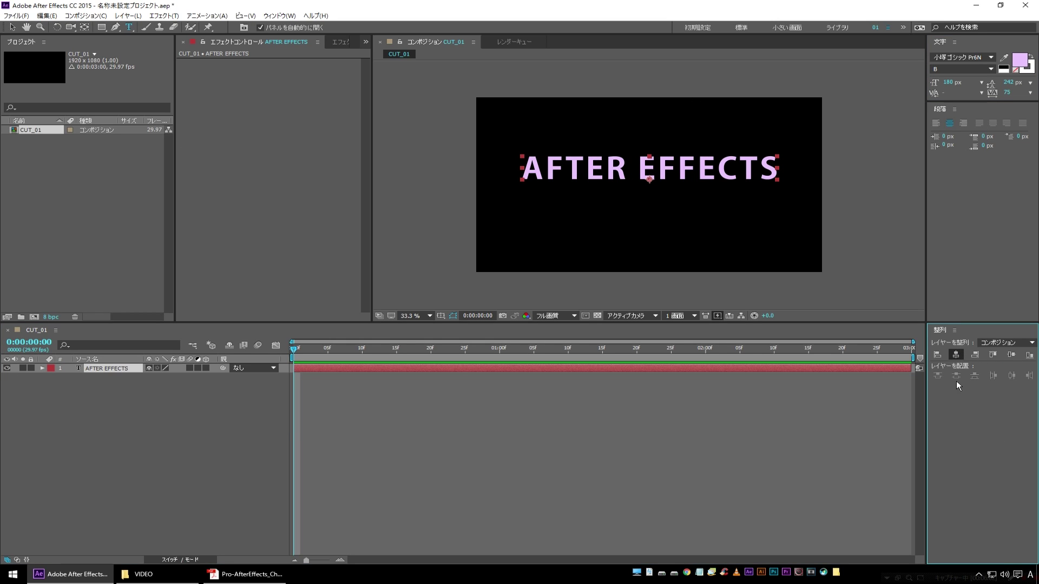
left_click(1011, 356)
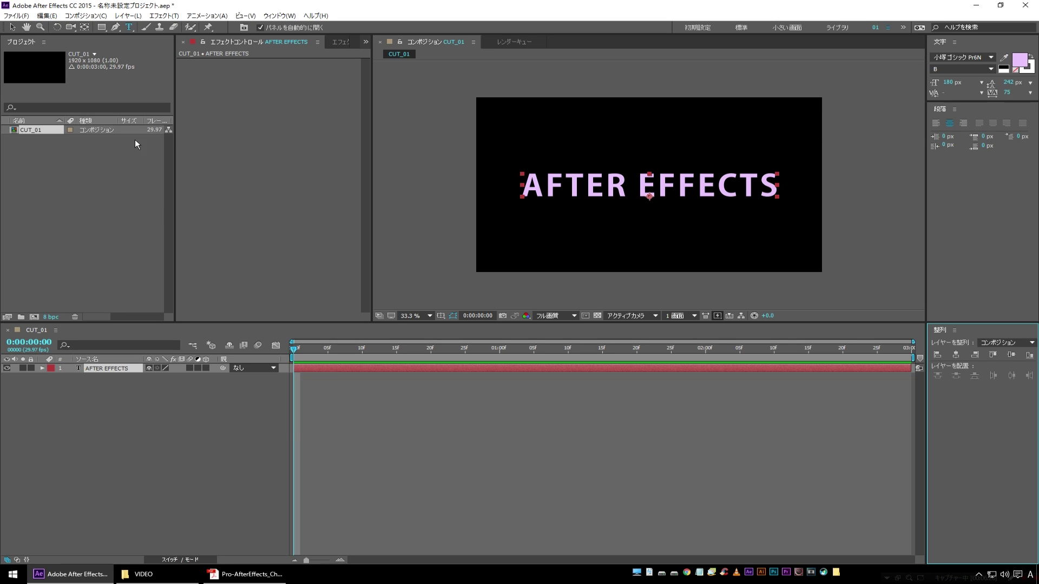
left_click(85, 27)
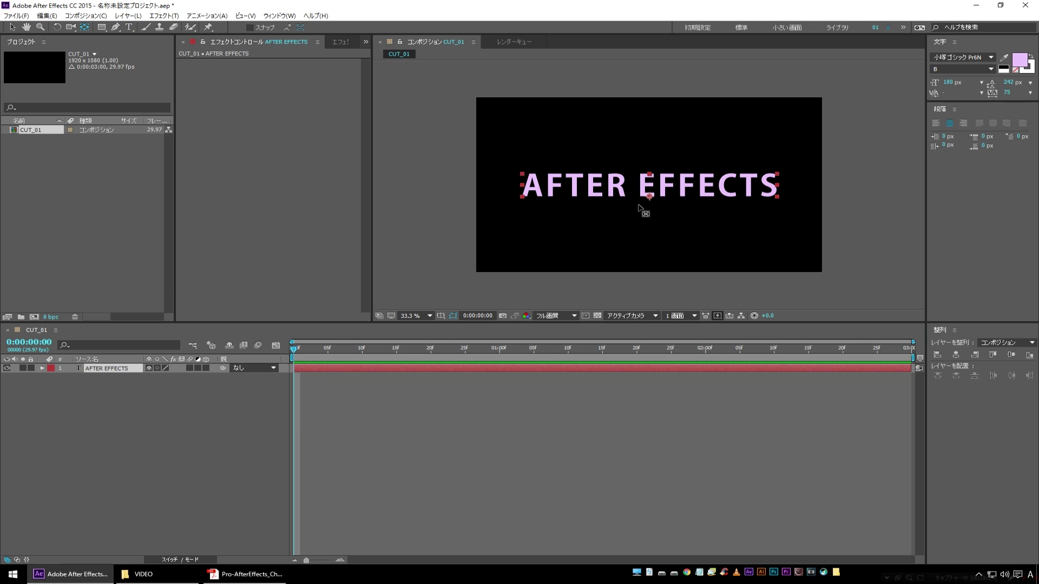
left_click_drag(653, 206, 684, 248)
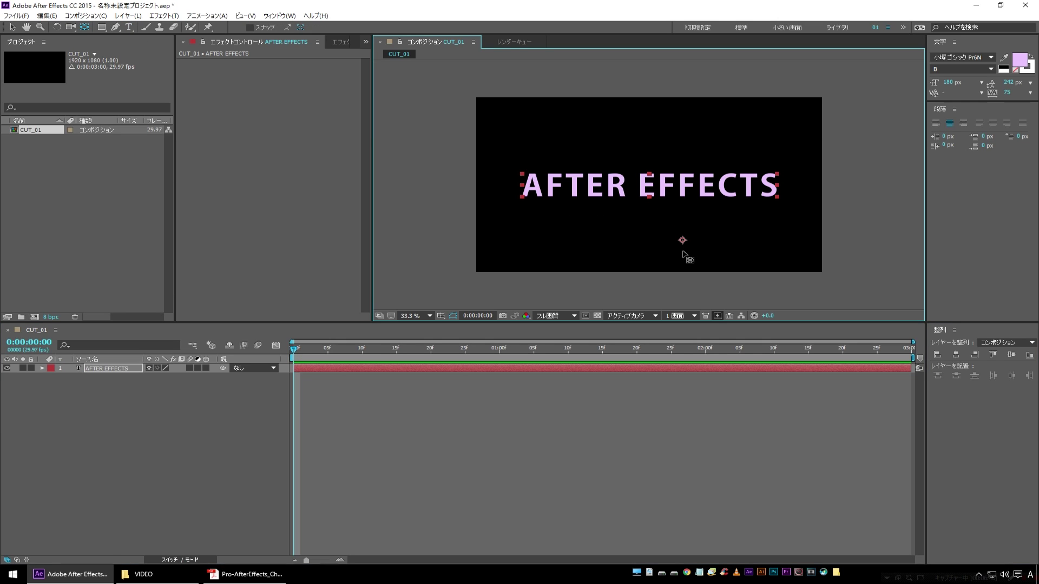
mouse_move(682, 247)
left_mouse_down()
mouse_move(594, 244)
mouse_move(680, 243)
left_mouse_up()
left_click(42, 368)
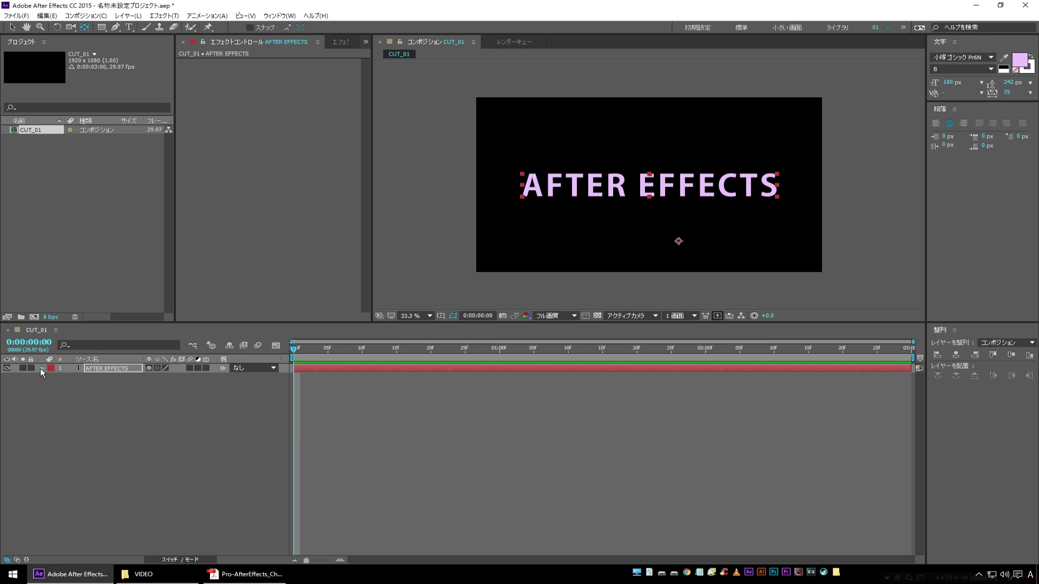
Undo the title's accidental rotation back to 0°, keeping scale at 100%
mouse_move(165, 425)
left_mouse_down()
mouse_move(203, 423)
mouse_move(200, 442)
left_mouse_up()
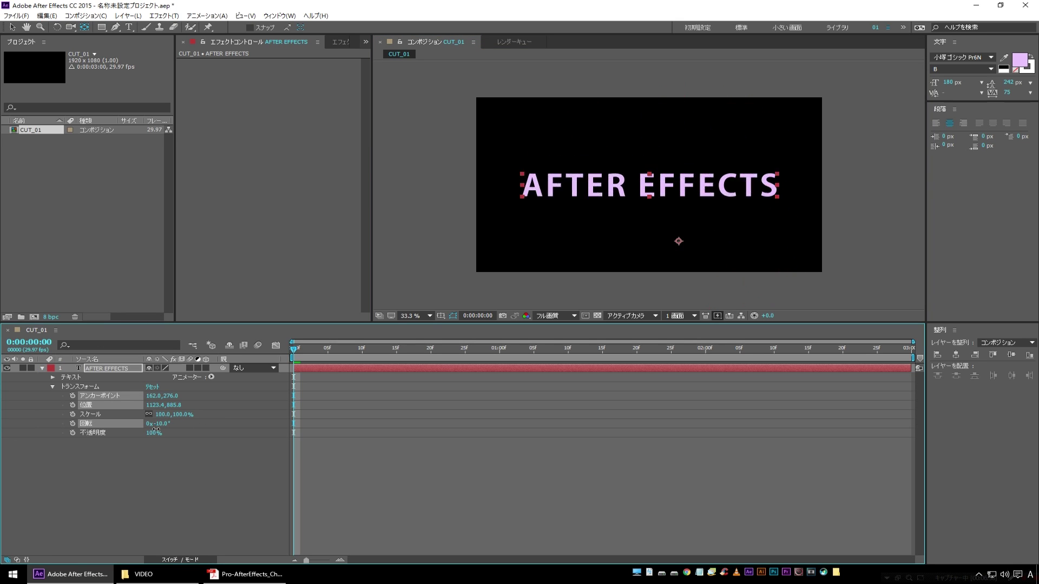
key("ctrl+z")
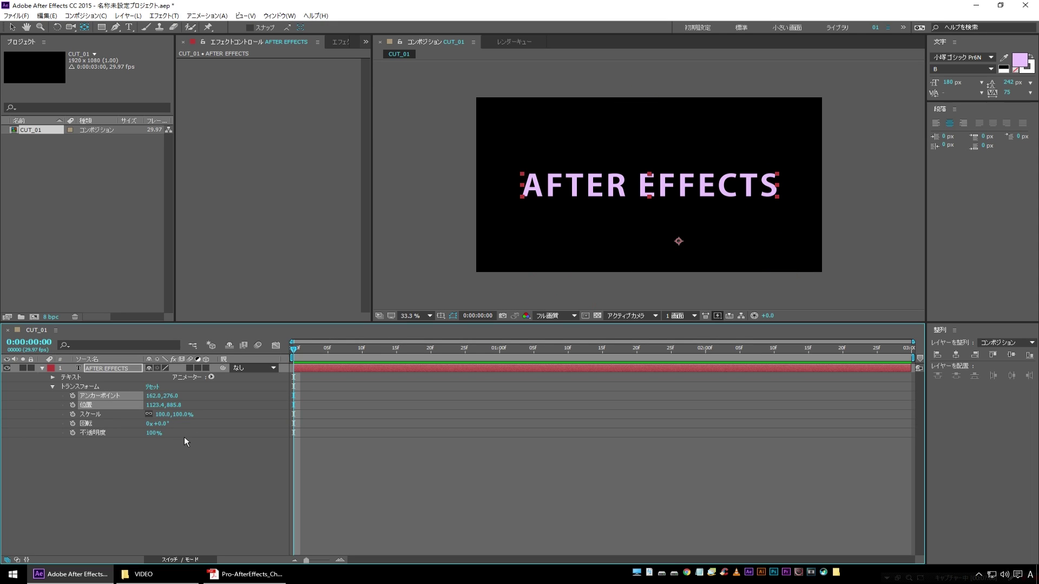
mouse_move(161, 419)
left_mouse_down()
mouse_move(153, 417)
mouse_move(186, 420)
left_mouse_up()
Drag the anchor point back onto the centre of the lettering (186, 249)
left_click(679, 241)
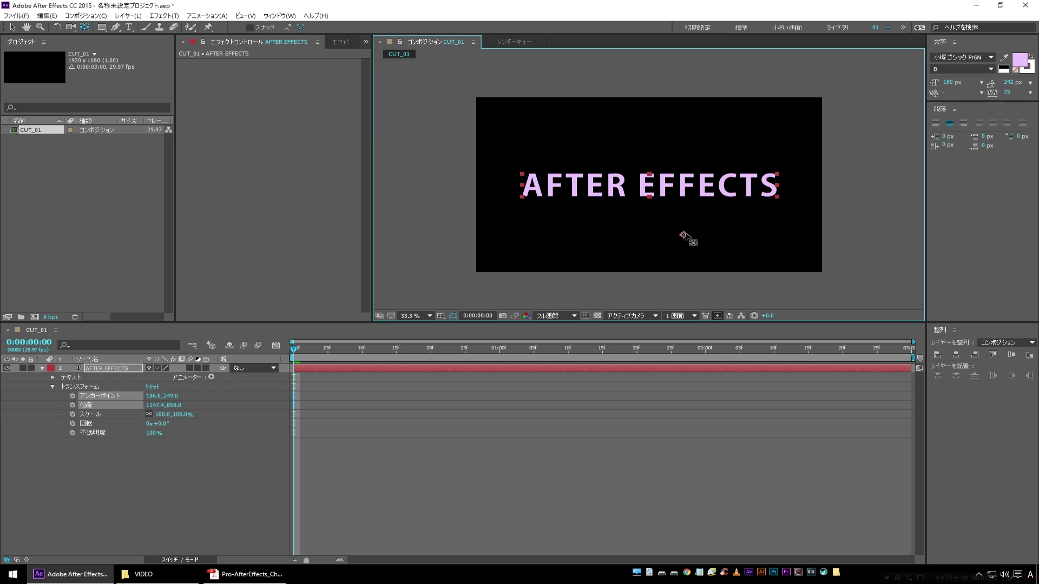
left_click_drag(679, 241, 649, 187)
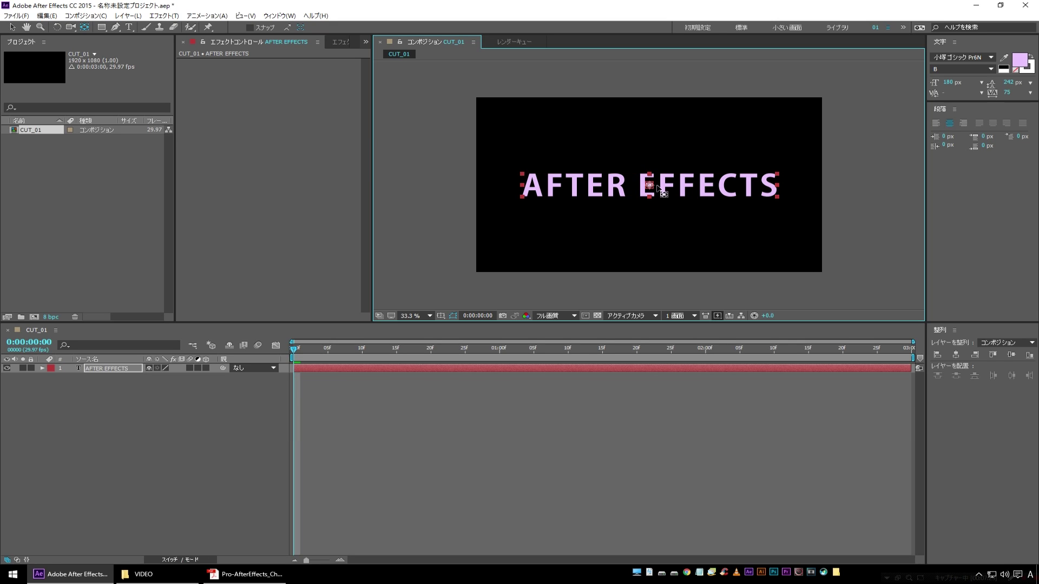
mouse_move(649, 187)
left_mouse_down()
mouse_move(636, 185)
mouse_move(649, 187)
left_mouse_up()
left_click(76, 446)
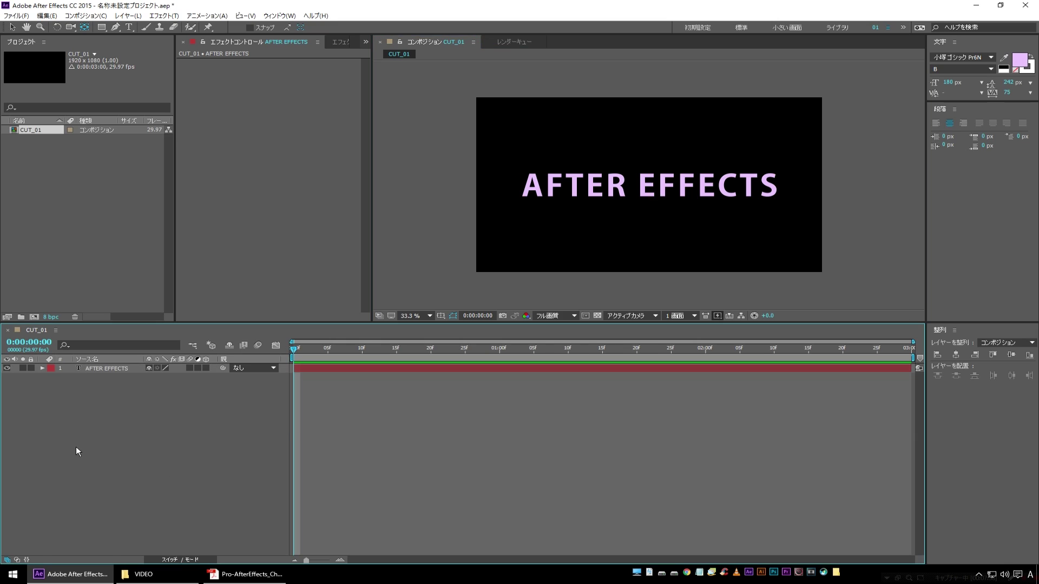
Set the title's Scale to 2000% and add a Scale keyframe at 0:00:00:00
left_click(102, 368)
left_click(42, 368)
left_click(89, 415)
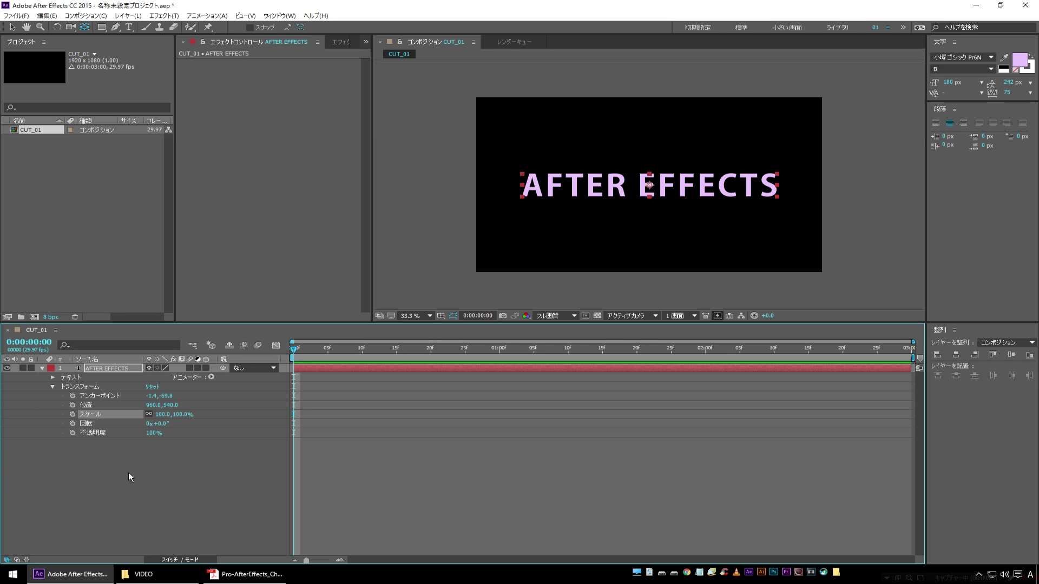
left_click(162, 414)
type("200")
key("Return")
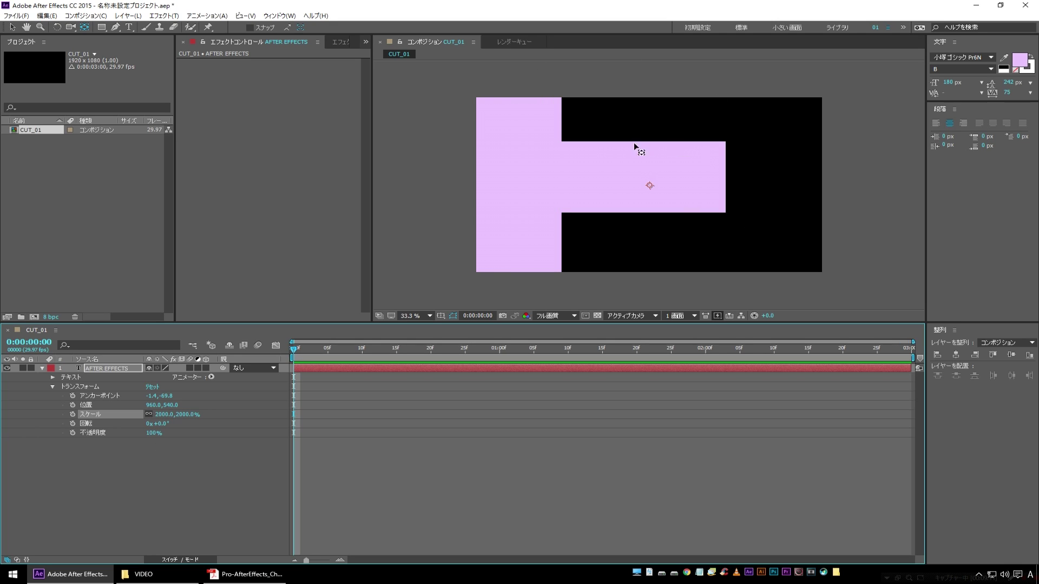
left_click(73, 415)
left_click_drag(311, 404, 279, 439)
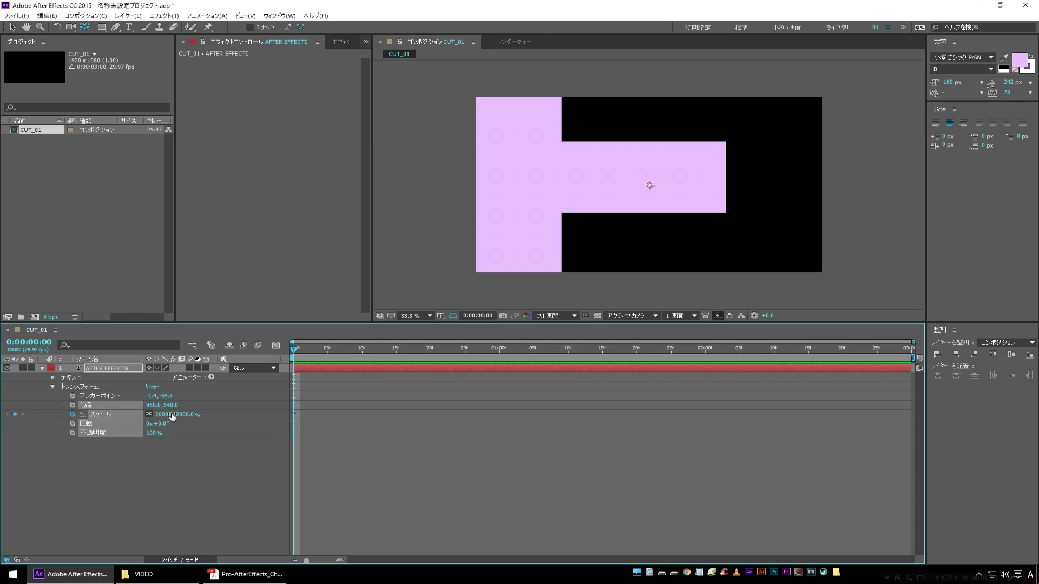
left_click(485, 316)
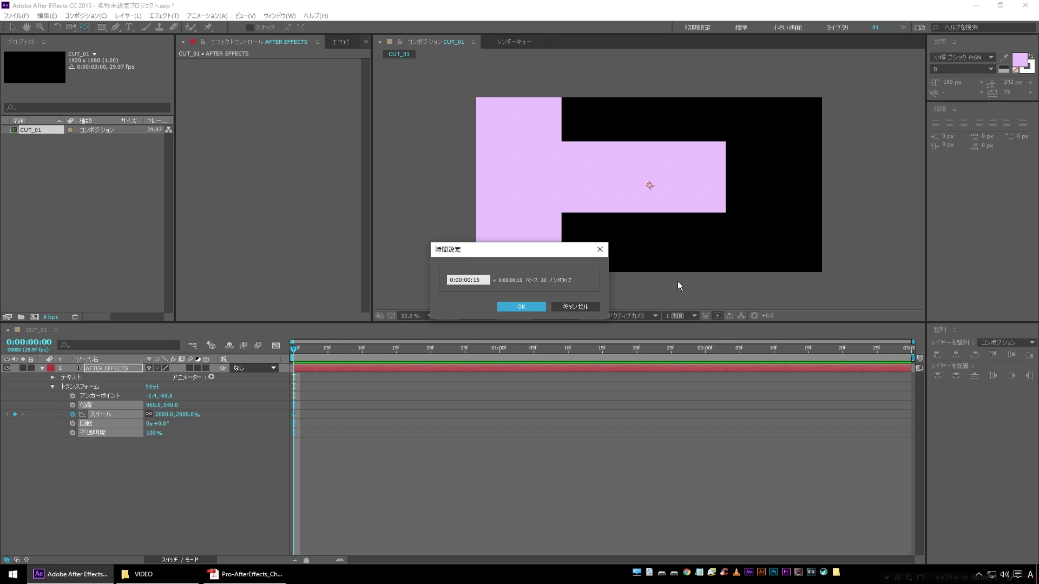
At 0:00:00:15, key the title's Scale at 100%
left_click(531, 307)
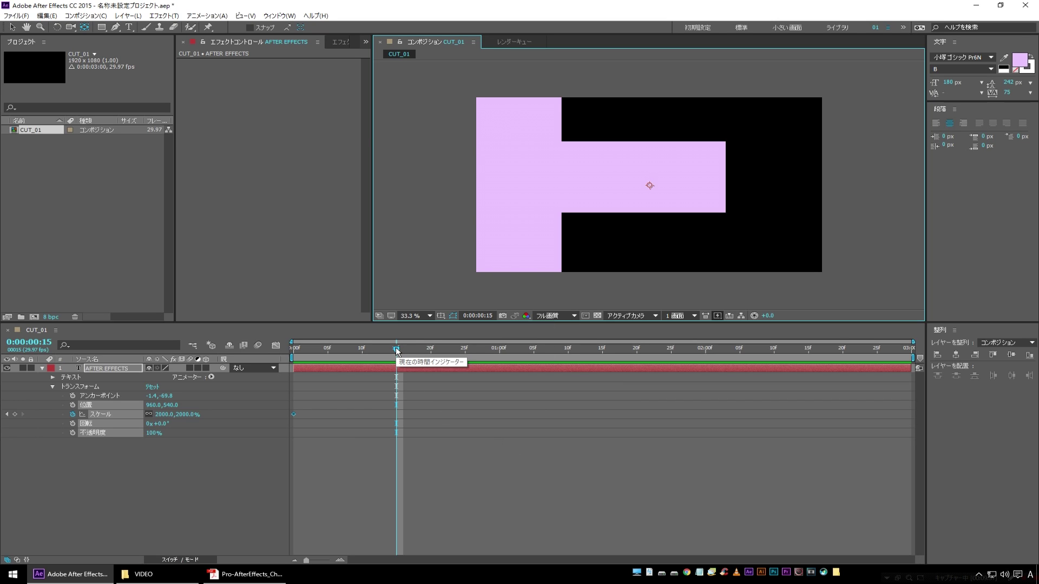
left_click_drag(397, 352, 394, 352)
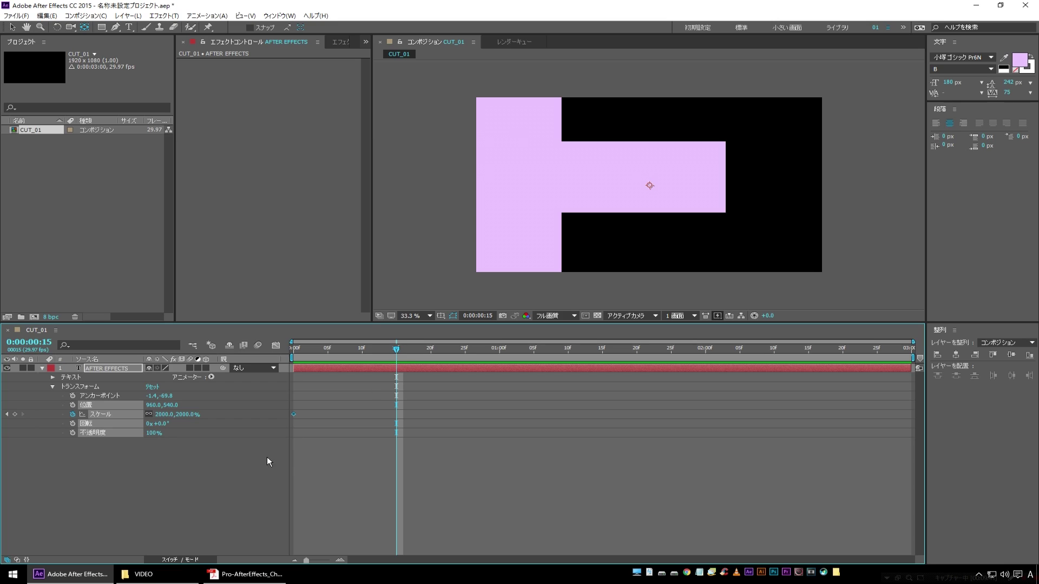
left_click(162, 415)
type("100")
key("Return")
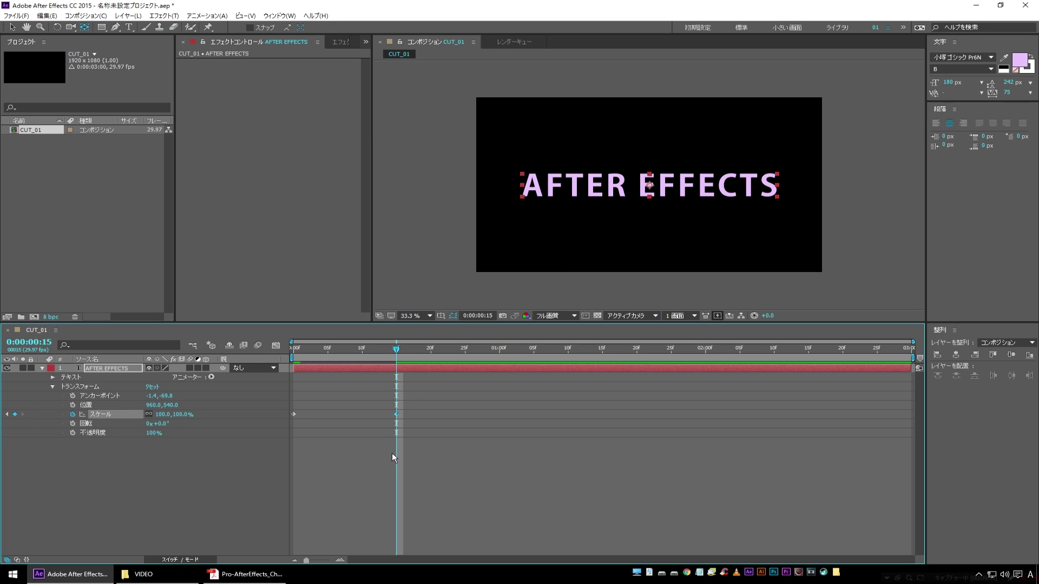
key("Home")
left_click(145, 505)
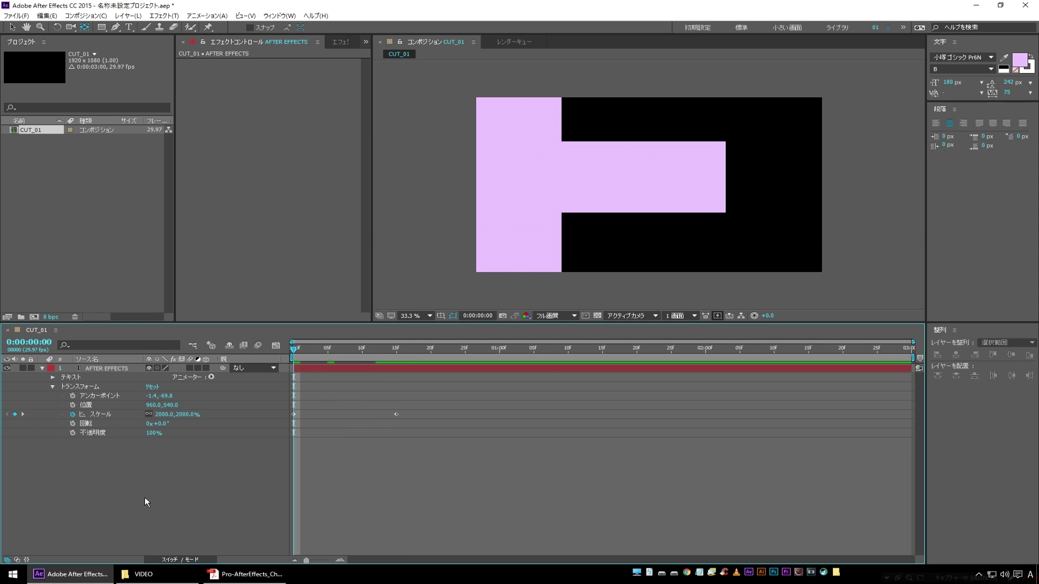
key("space")
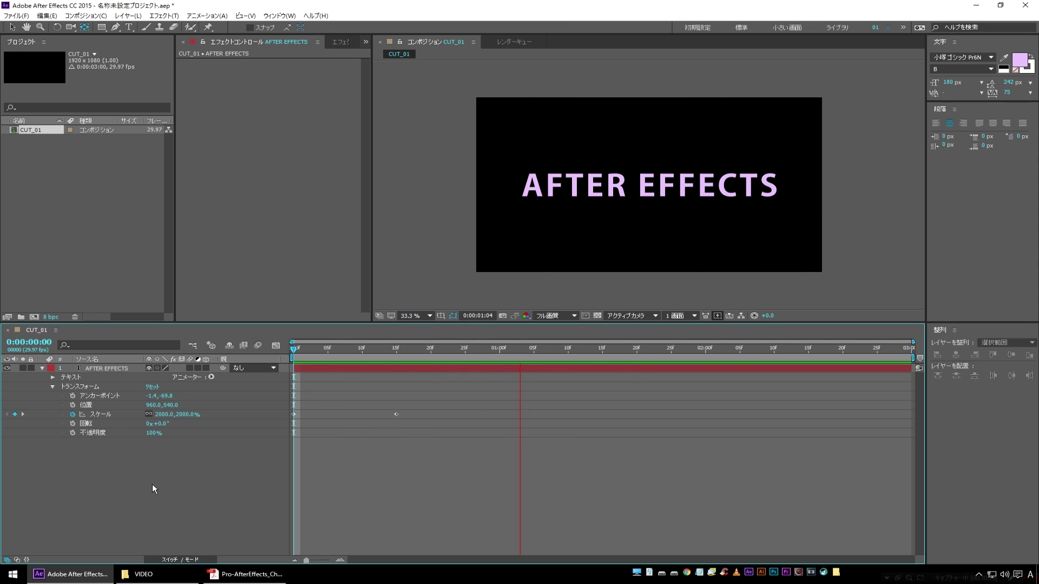
key("space")
key("space")
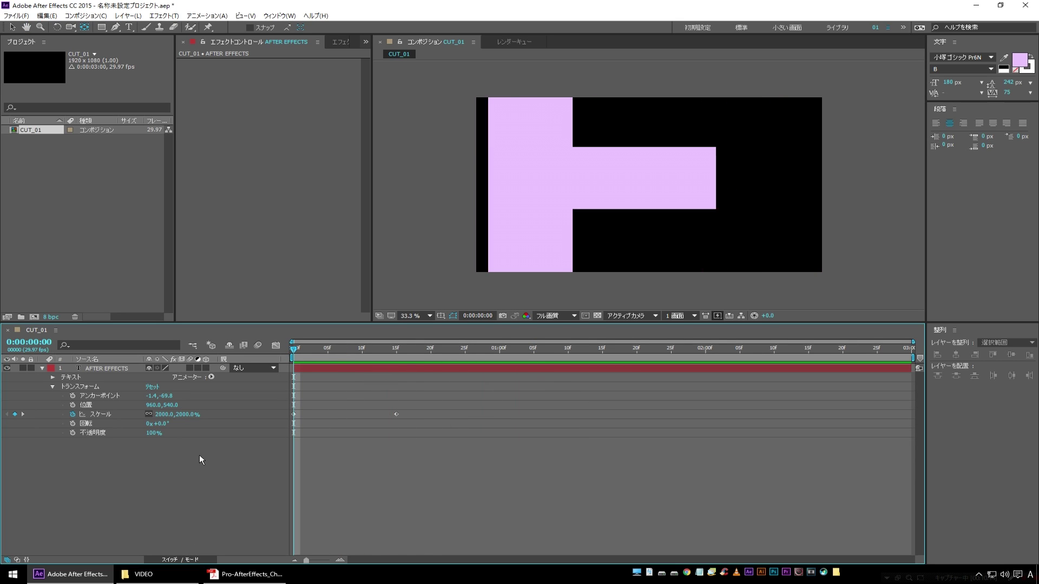
key("space")
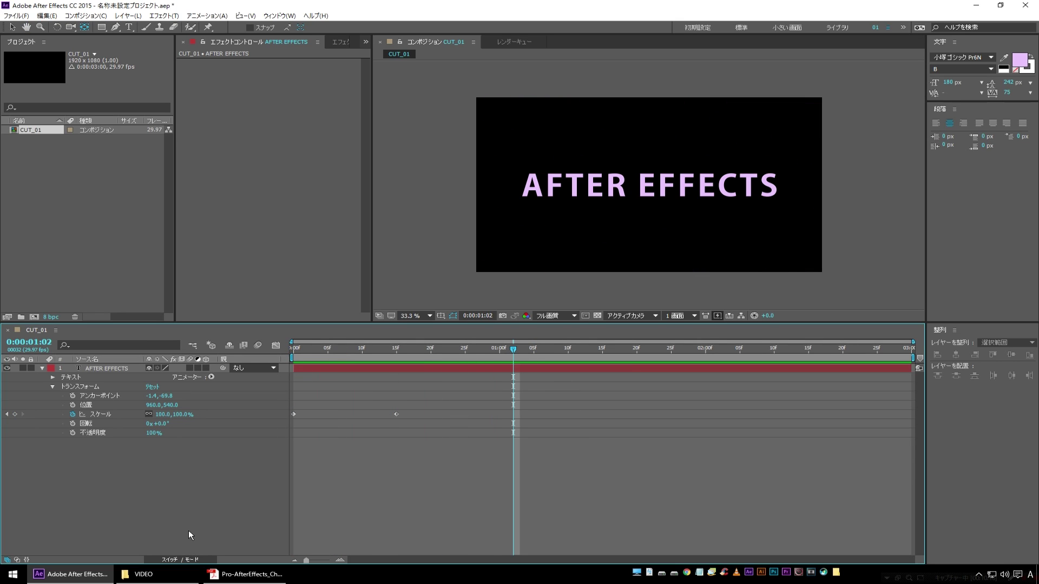
left_click(130, 18)
Create a dark purple (320C52) solid named BG_01 and drag it beneath the title layer
mouse_move(143, 27)
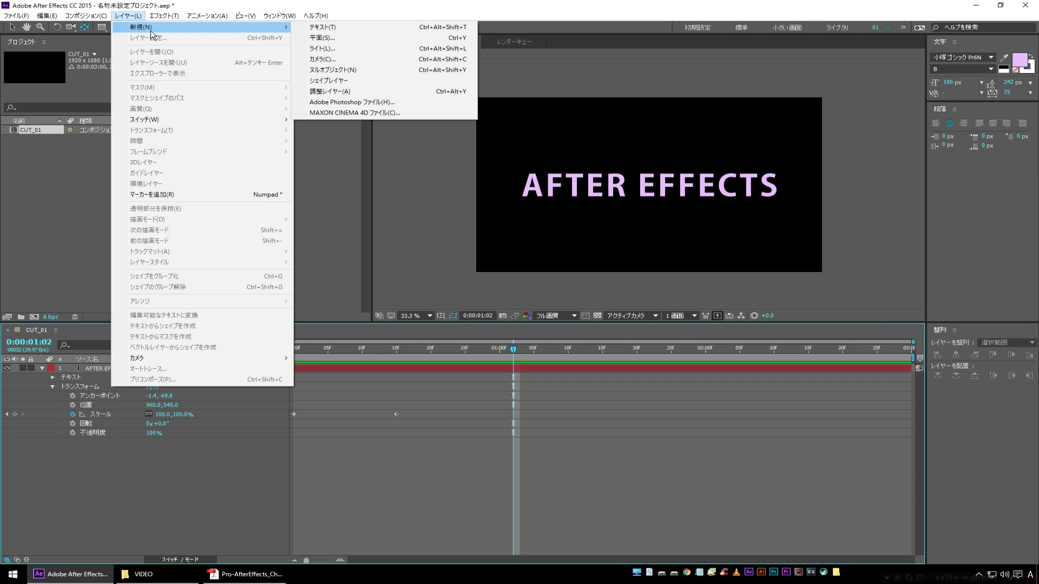
left_click(336, 37)
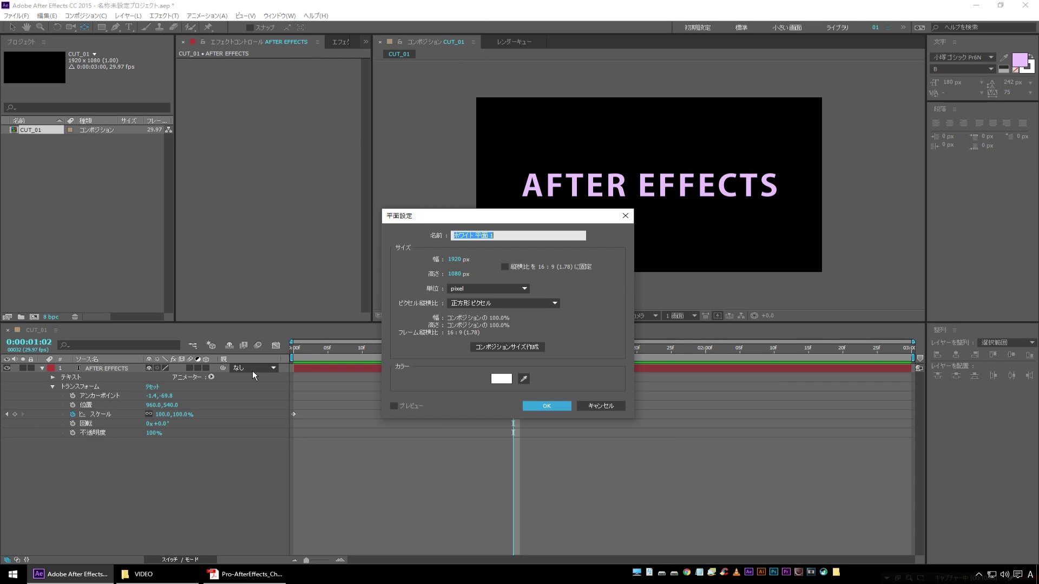
type("BG_")
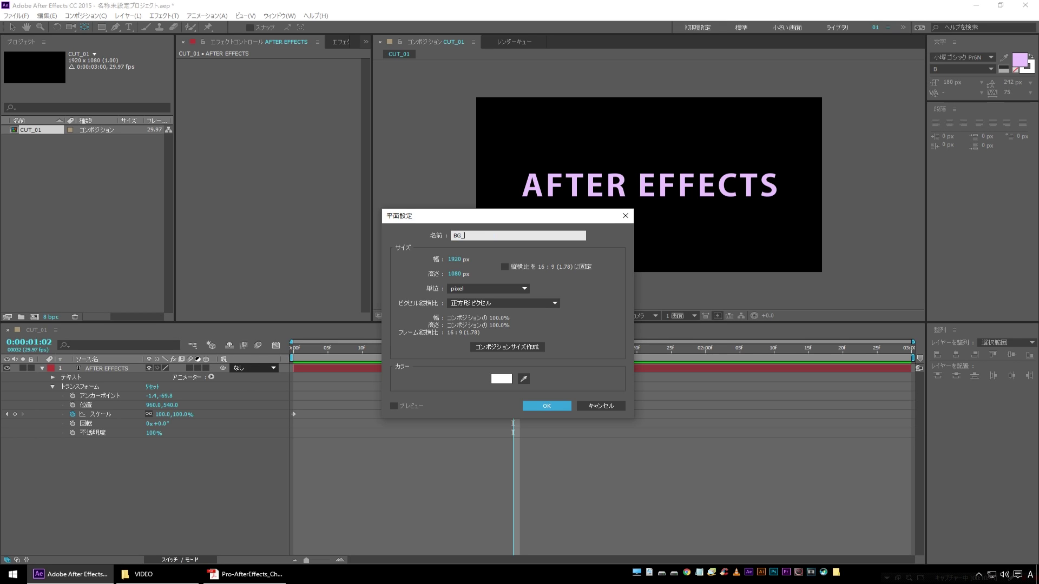
type("01")
left_click(498, 380)
left_click_drag(347, 290, 344, 272)
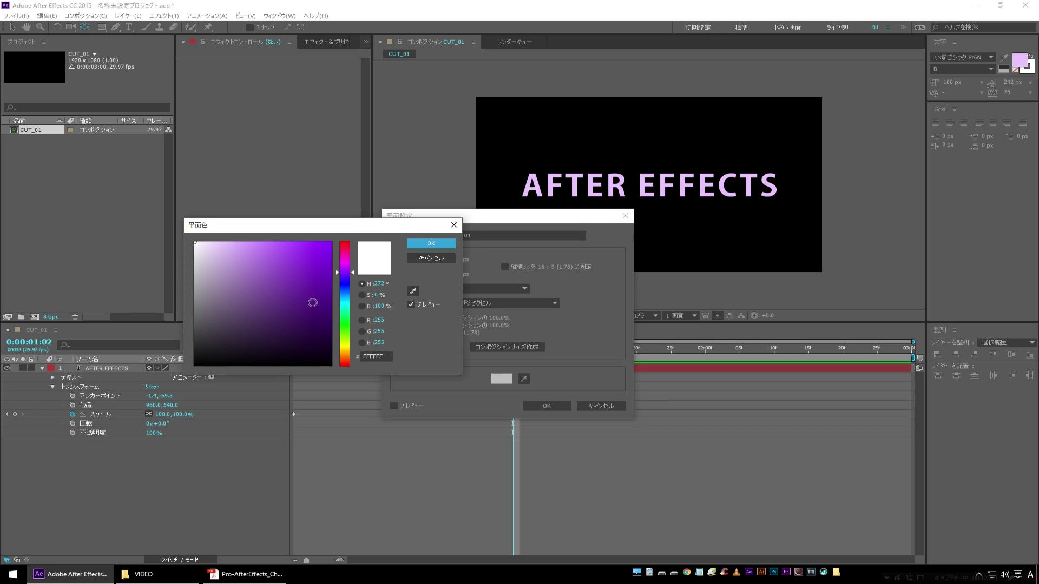
left_click_drag(313, 303, 314, 324)
left_click(422, 247)
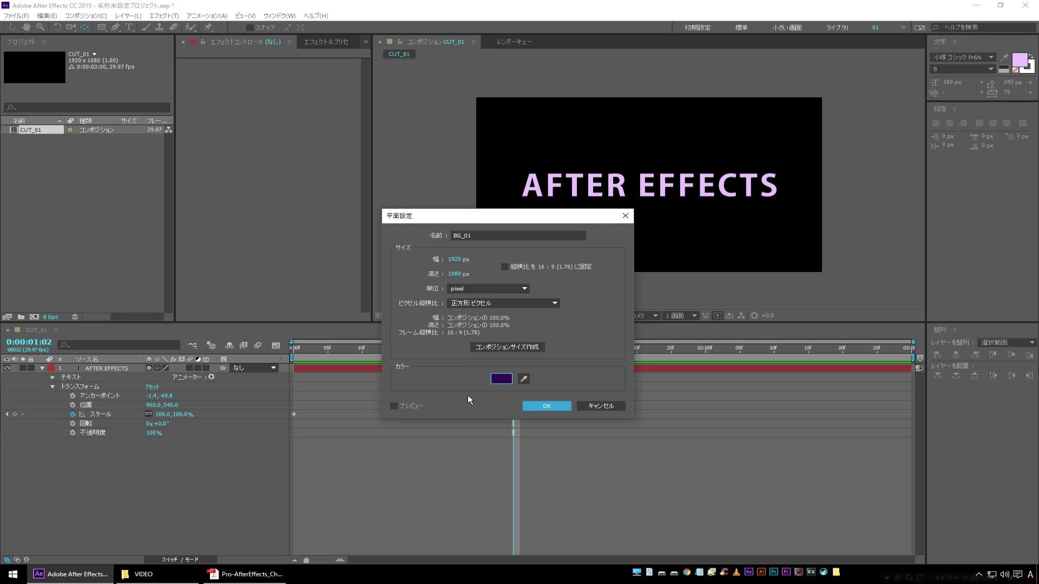
left_click(545, 406)
left_click_drag(106, 369, 128, 461)
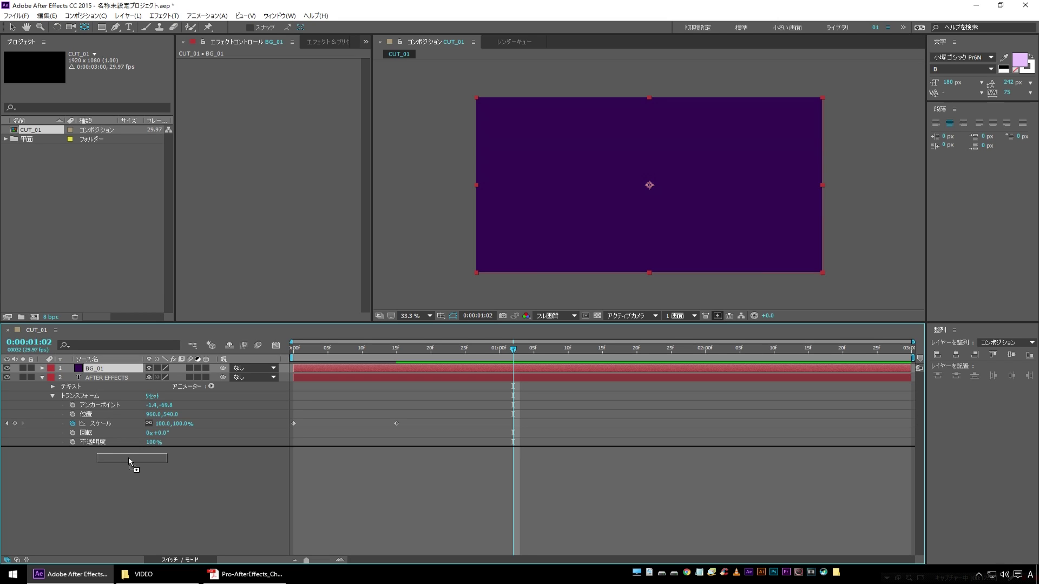
left_click_drag(129, 458, 128, 459)
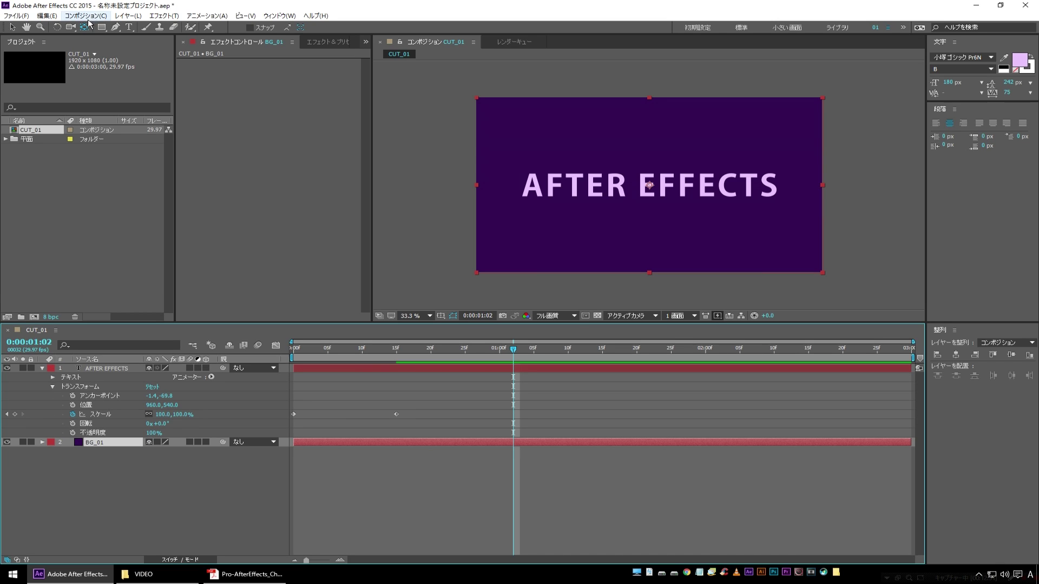
Create a solid named BG_02 using the title's pale lilac colour, sampled with the eyedropper
left_click(116, 16)
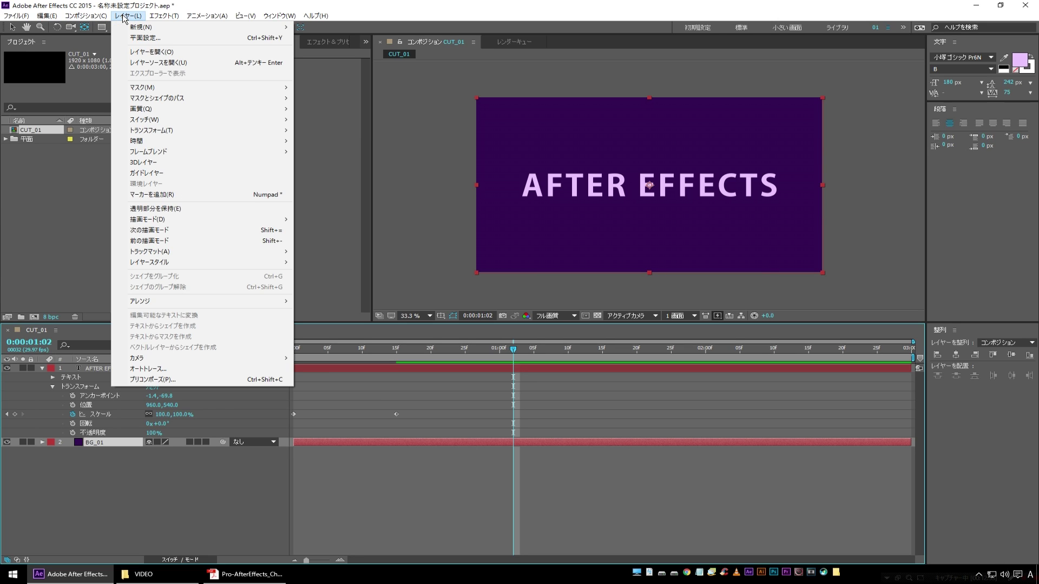
left_click(349, 44)
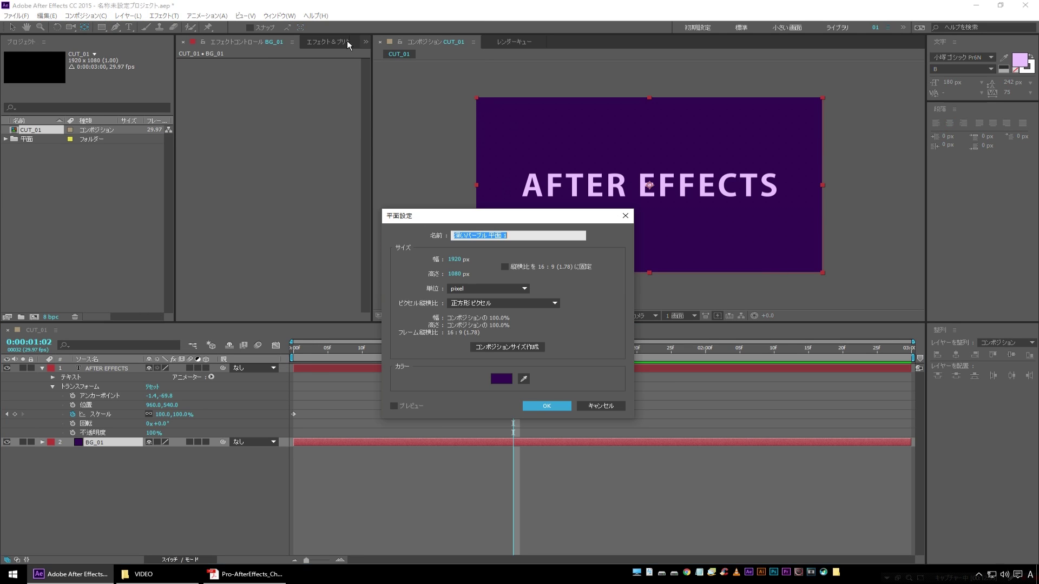
type("BG_0")
type("2")
left_click(523, 379)
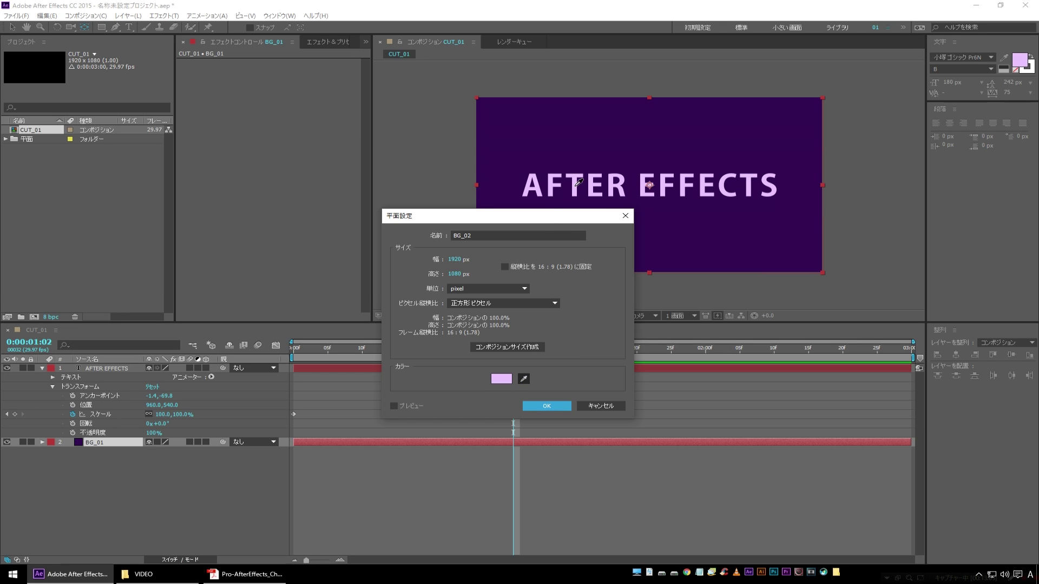
left_click(577, 185)
left_click(562, 411)
Move BG_02 beneath BG_01 and expand BG_01's Transform properties
left_click_drag(103, 442, 122, 466)
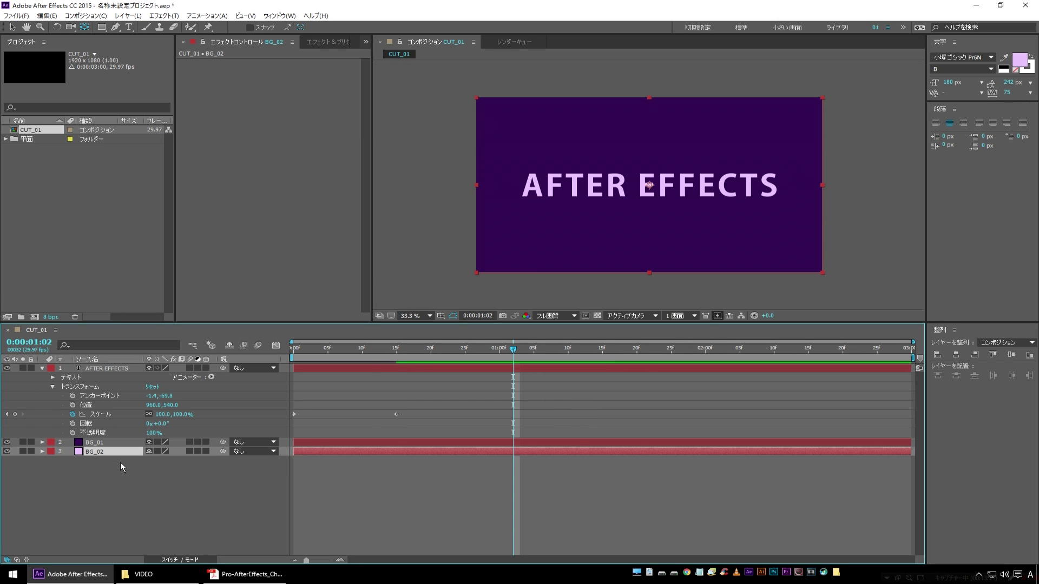
left_click(104, 444)
left_click(42, 443)
left_click(52, 452)
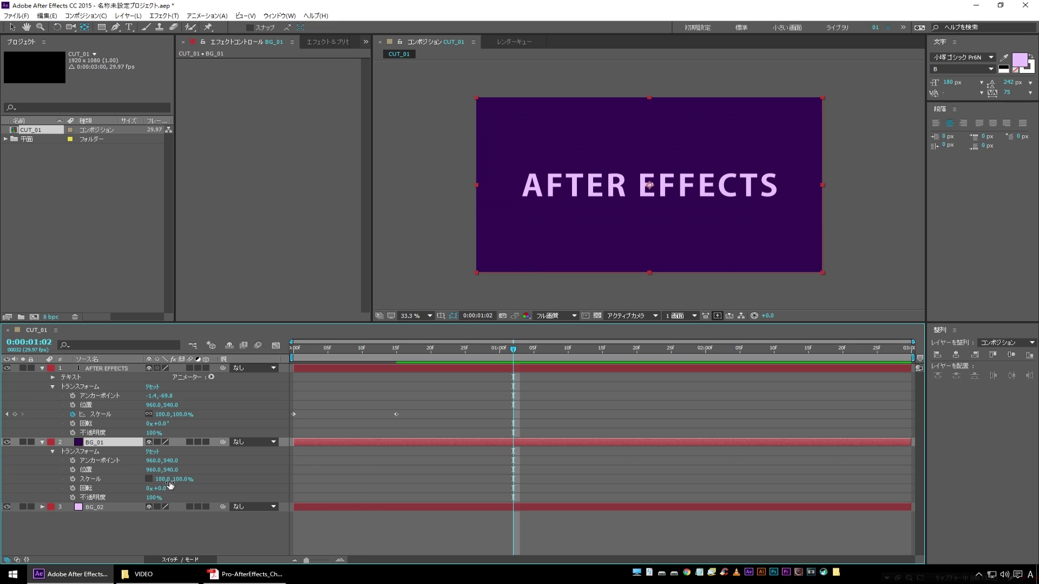
Set BG_01's scale to 100, 80% so the purple band shrinks vertically
left_click(182, 479)
type("80")
key("Return")
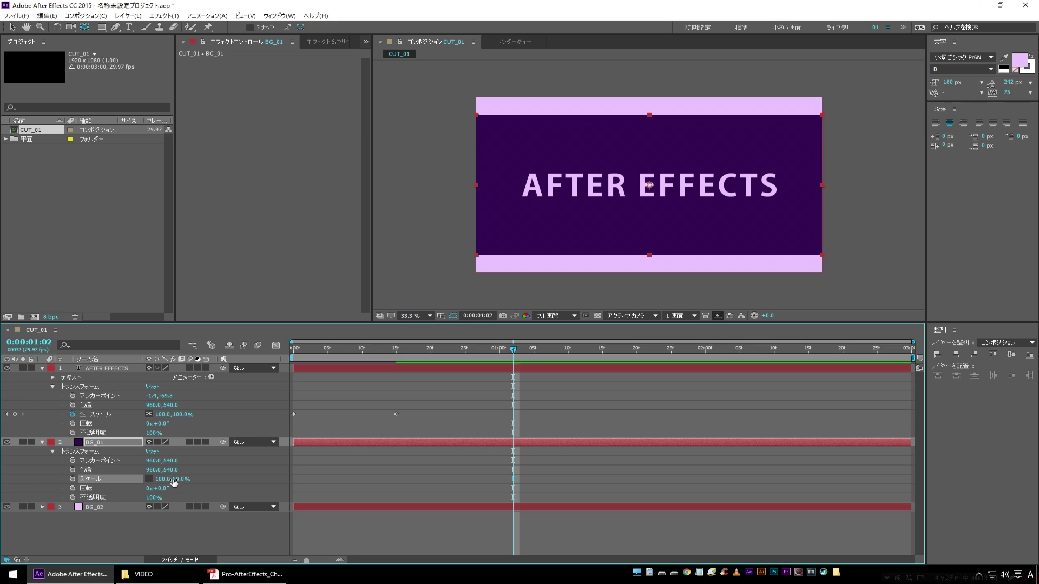
left_click_drag(178, 479, 182, 483)
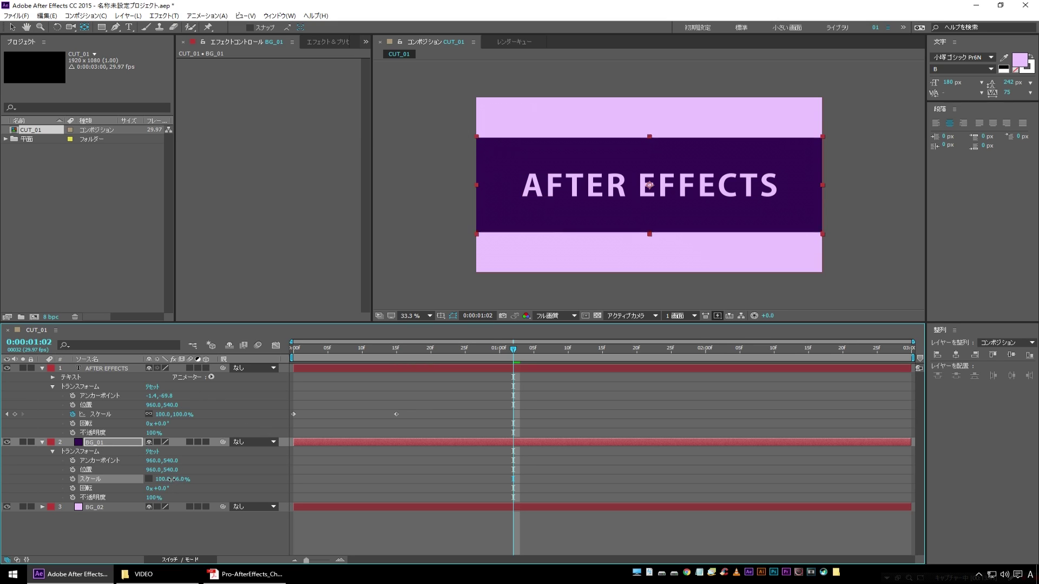
Collapse all layer properties and preview the composition with the lilac bands showing
left_click(100, 507)
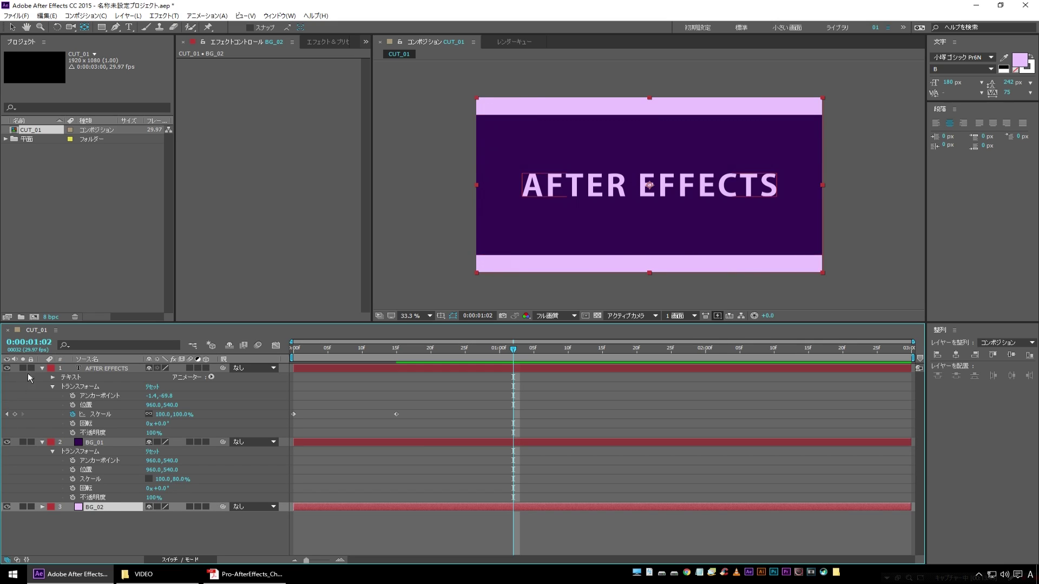
left_click(42, 368)
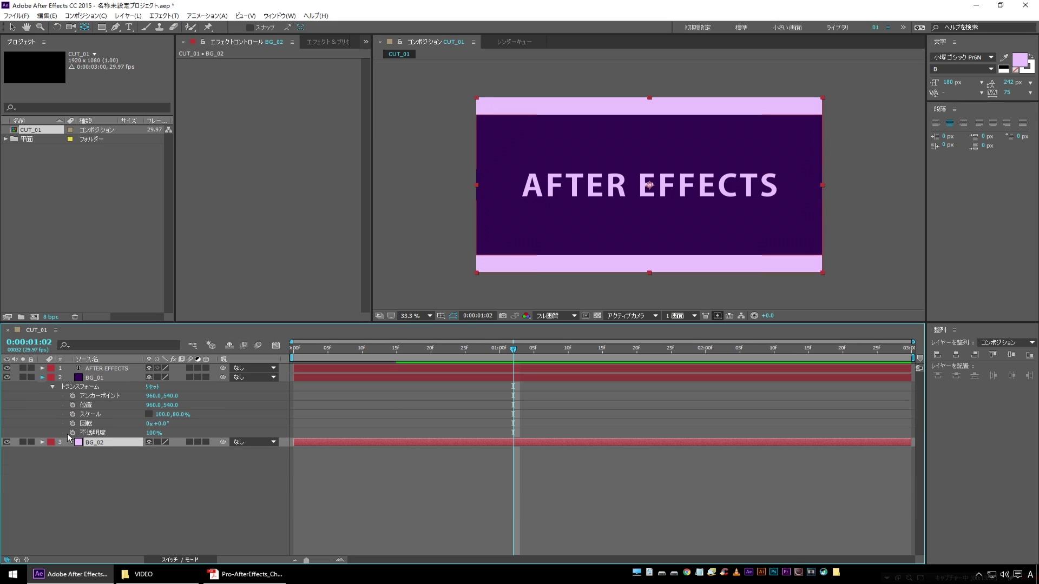
key("Home")
key("space")
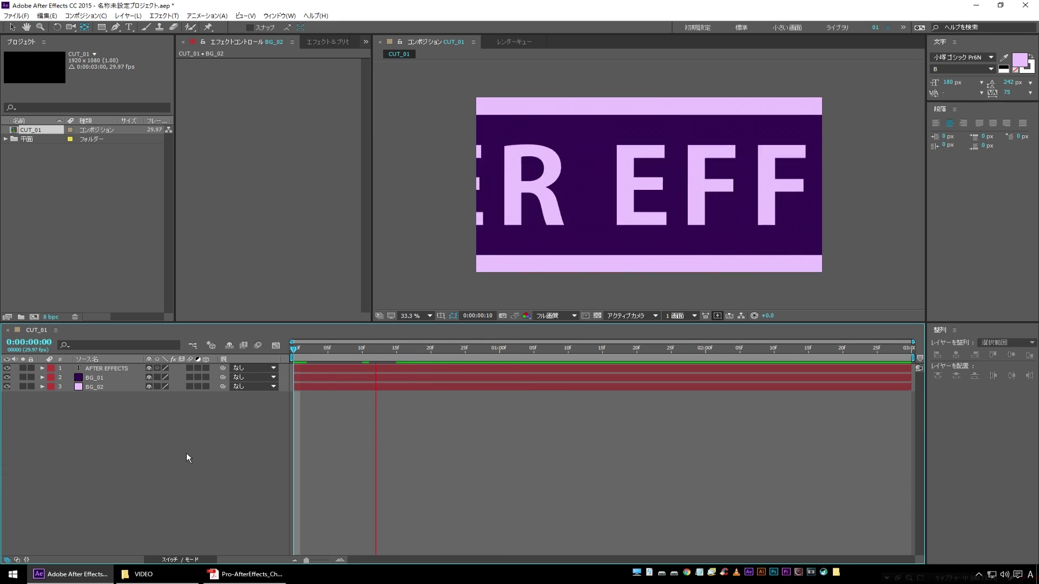
key("space")
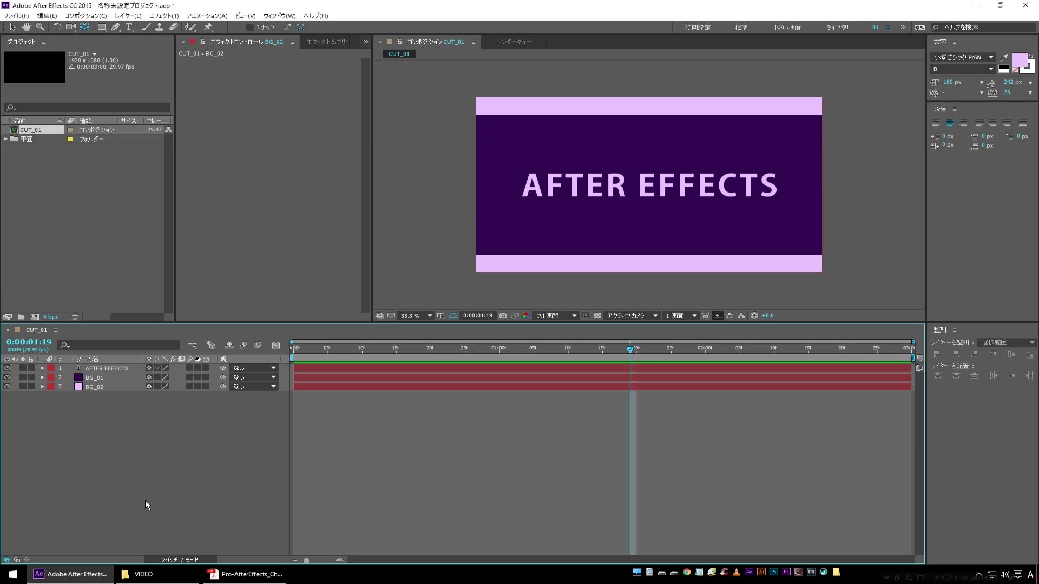
left_click(110, 368)
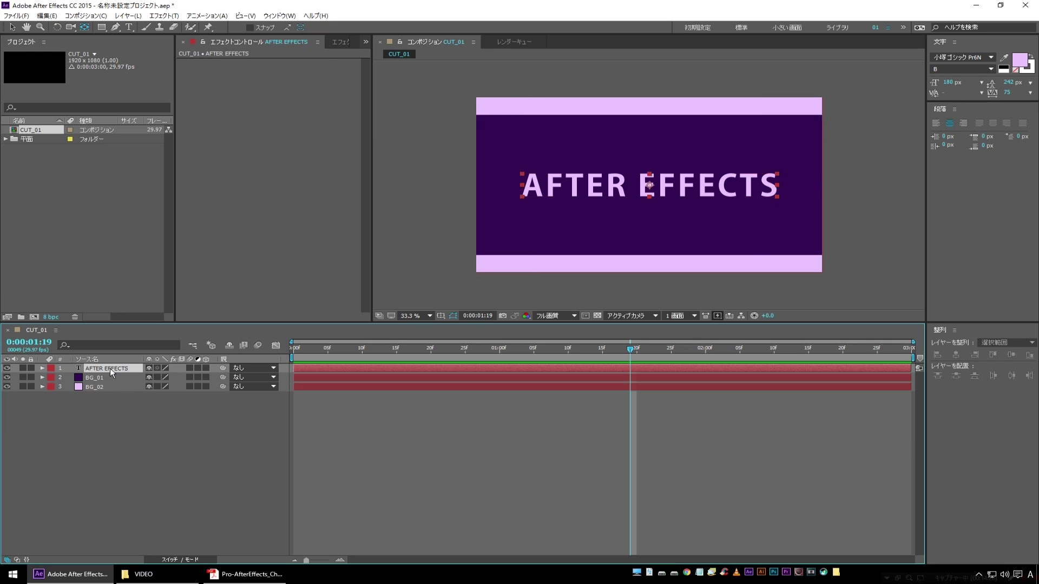
Apply the CC Light Sweep effect to the AFTER EFFECTS title
left_click(164, 16)
mouse_move(213, 330)
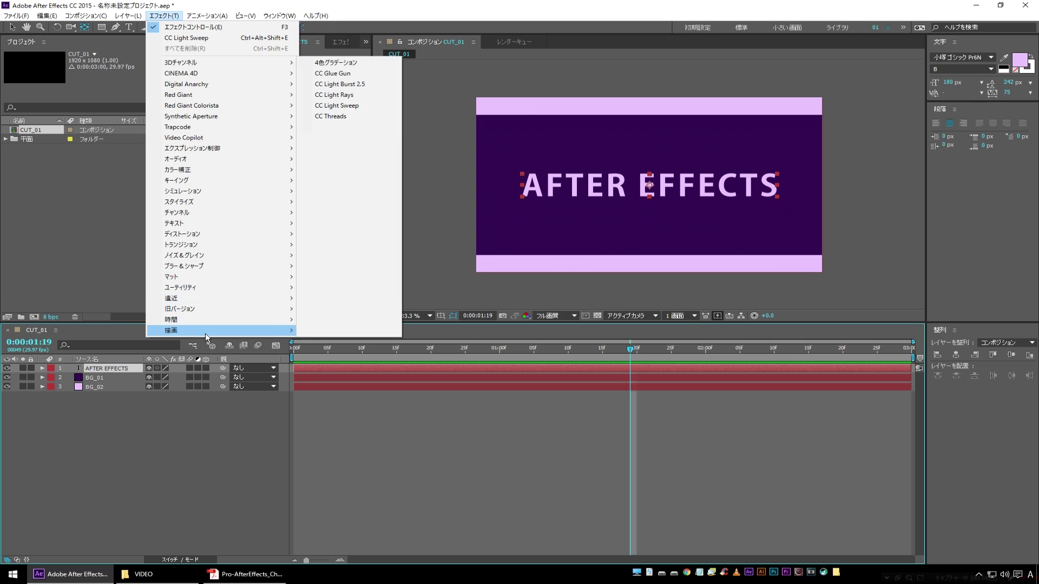
left_click(379, 107)
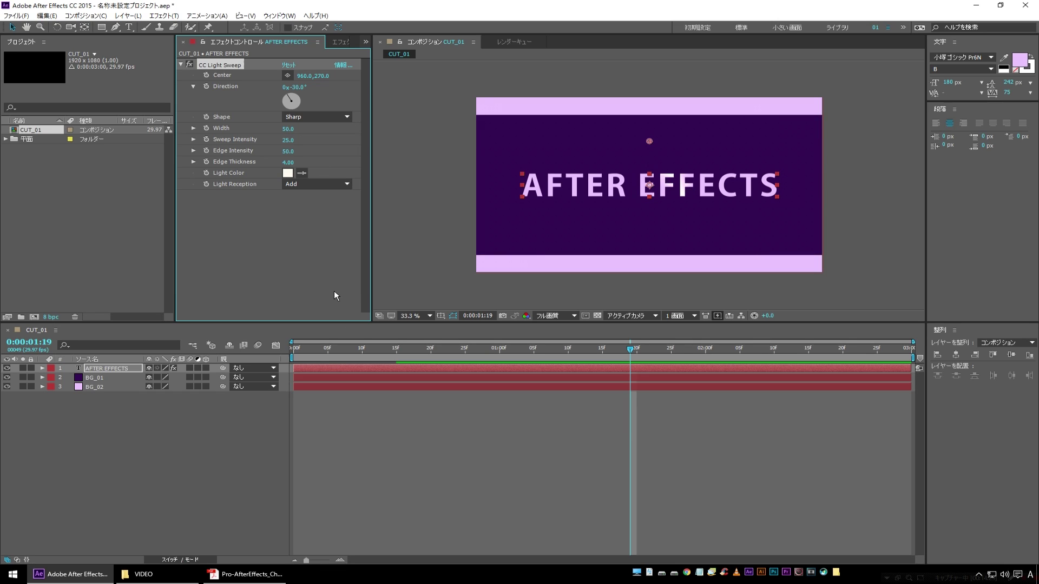
At 0:00:00:15, keyframe the sweep Center at 84, 540 left of the title
left_click(489, 314)
left_click(468, 277)
type("0:00:00:15")
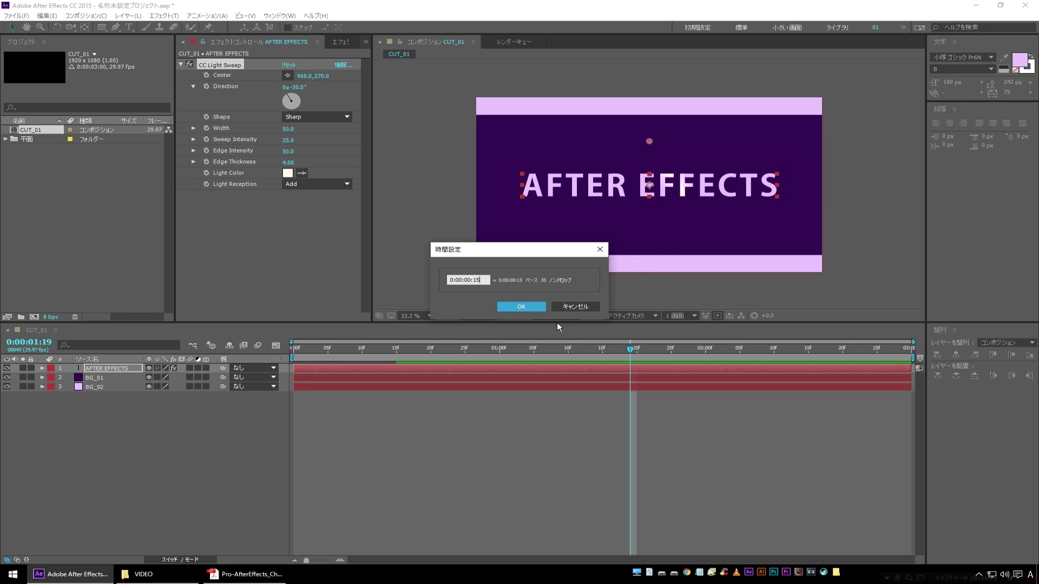
left_click(532, 307)
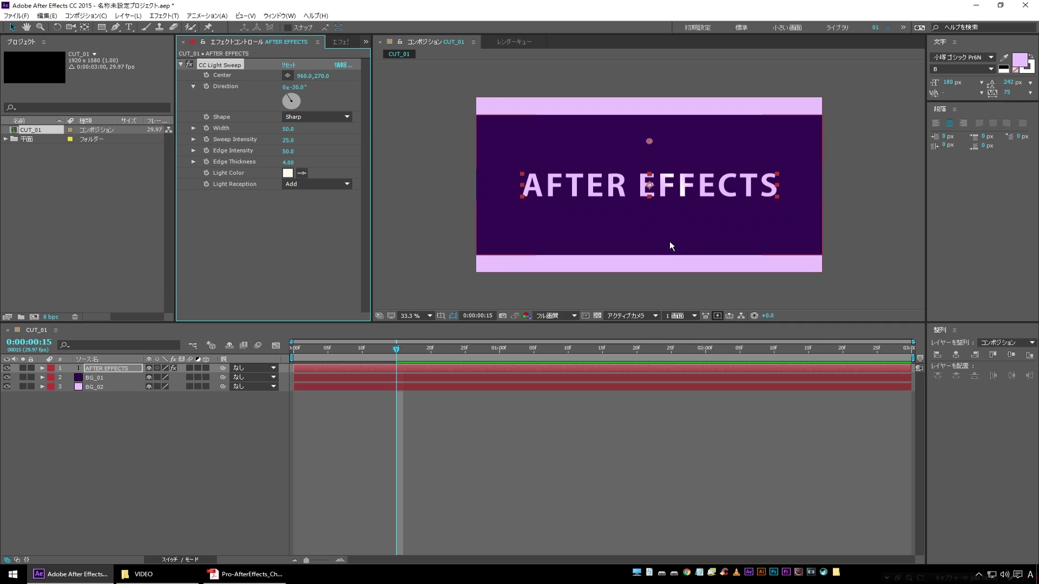
left_click(287, 76)
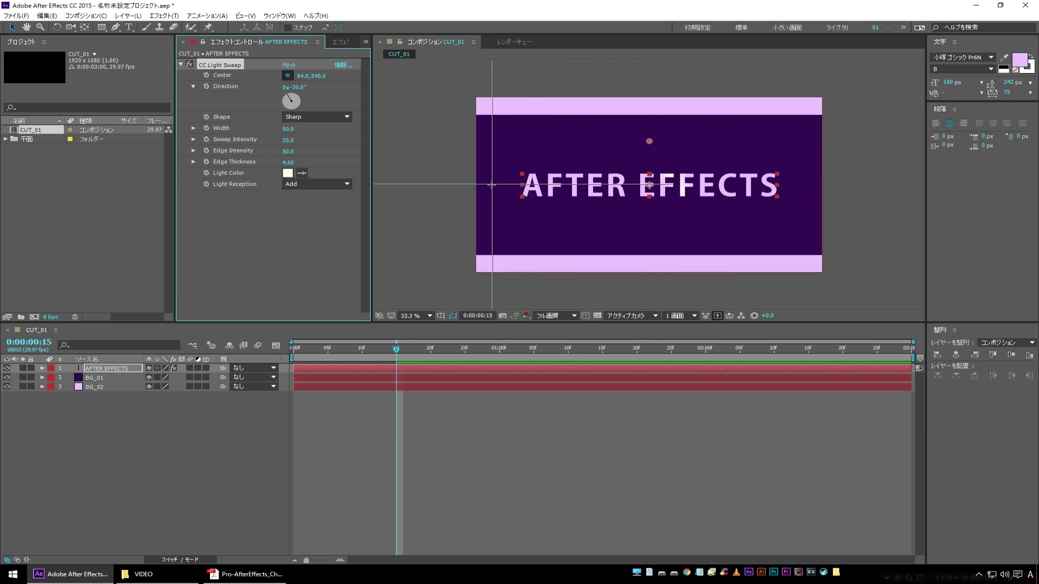
left_click(491, 185)
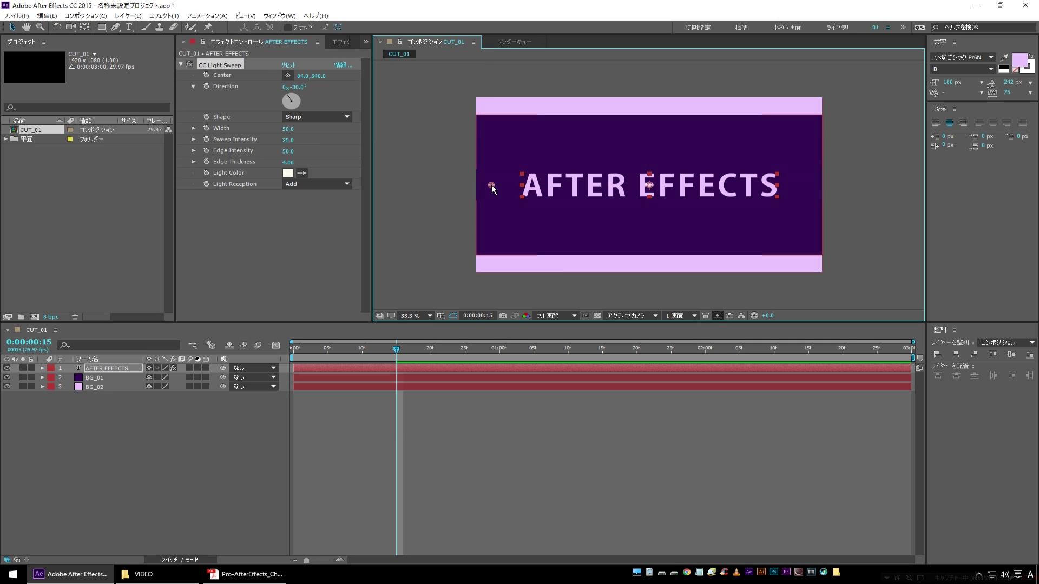
left_click(207, 76)
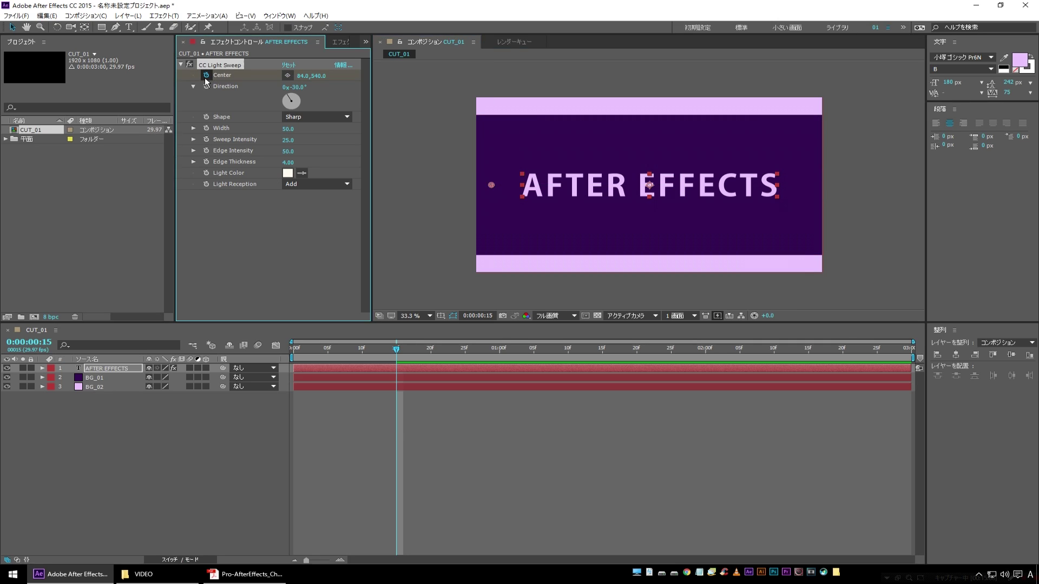
At 0:00:02:15, move the sweep Center to 1833, 540 and preview the sweep
left_click(478, 316)
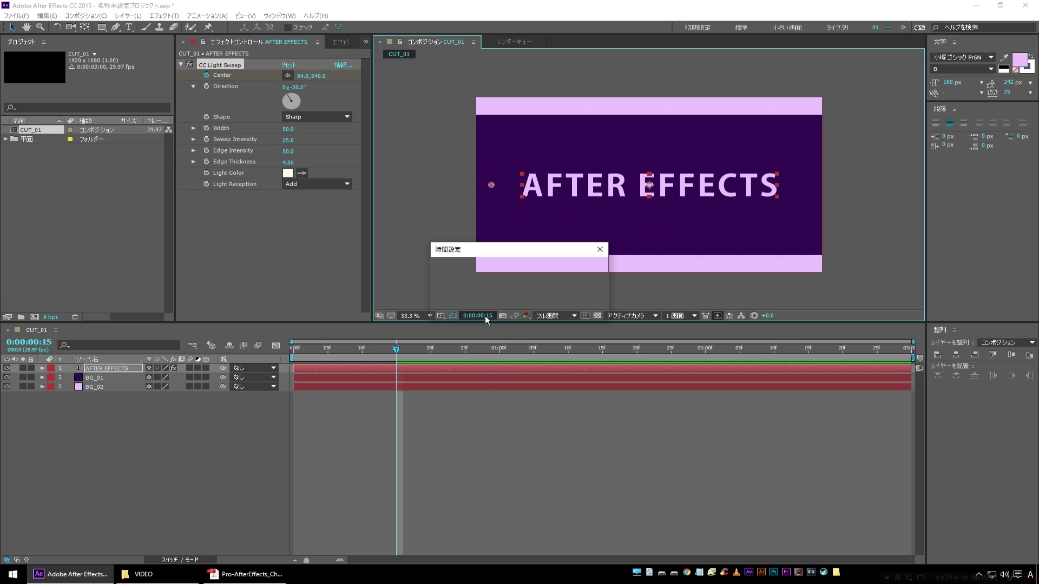
left_click(467, 279)
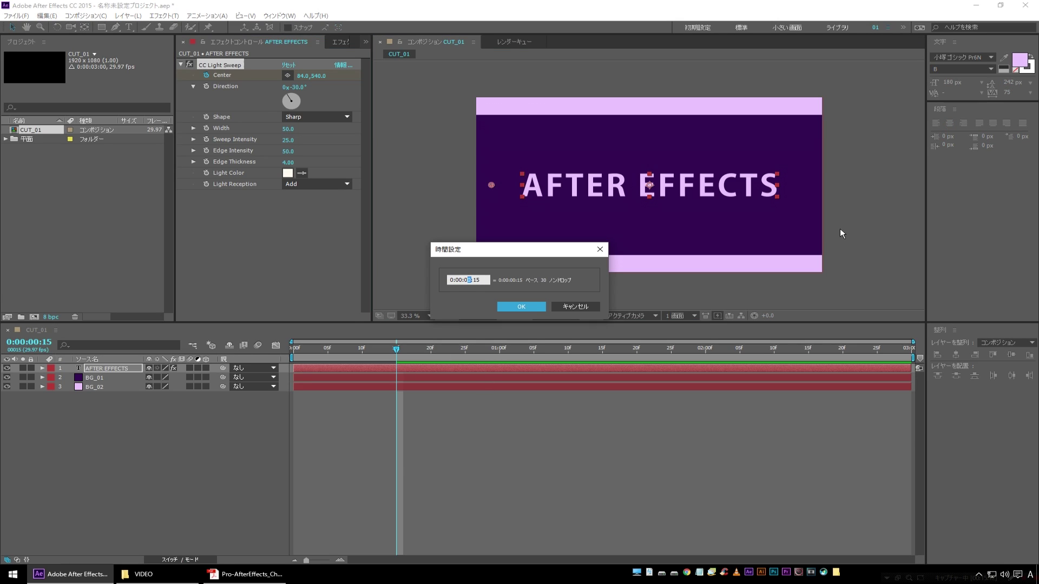
left_click(525, 308)
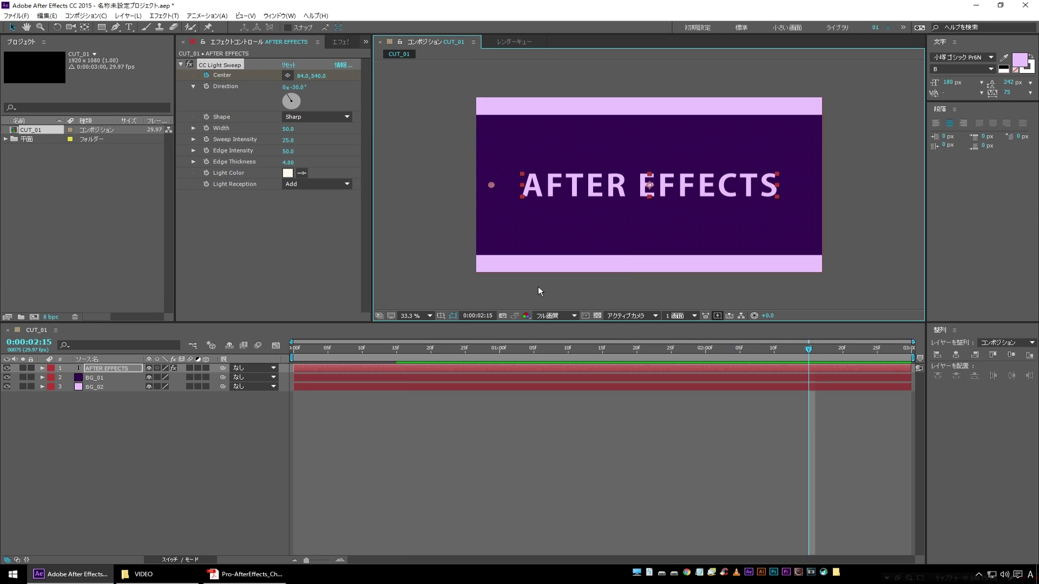
left_click(287, 75)
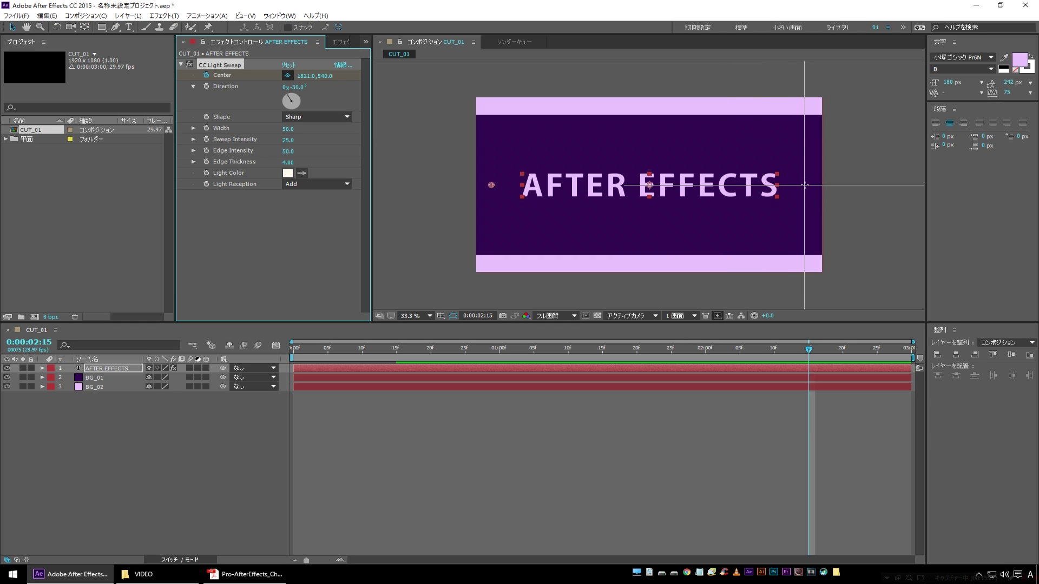
left_click(806, 185)
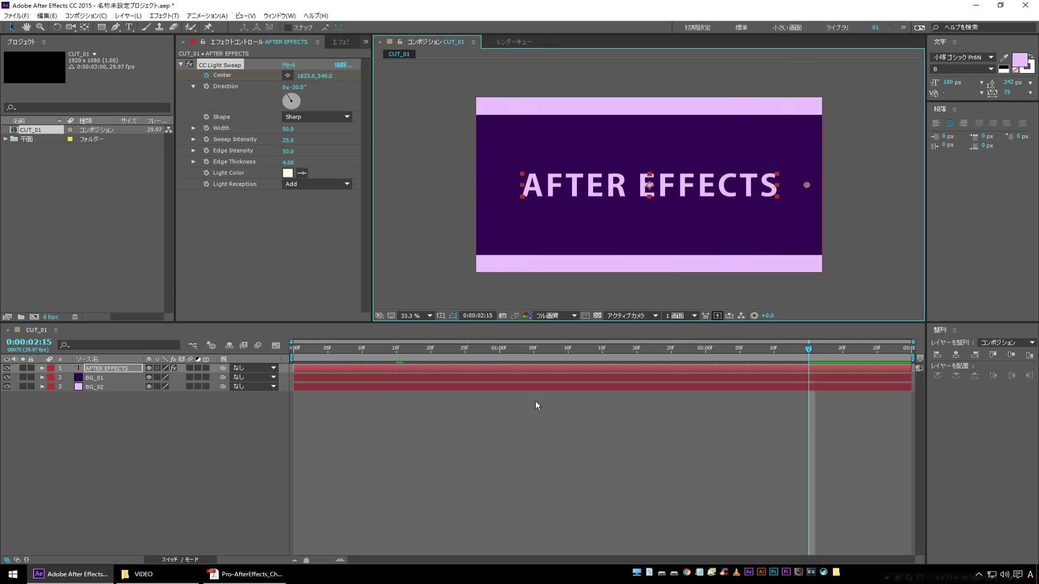
key("space")
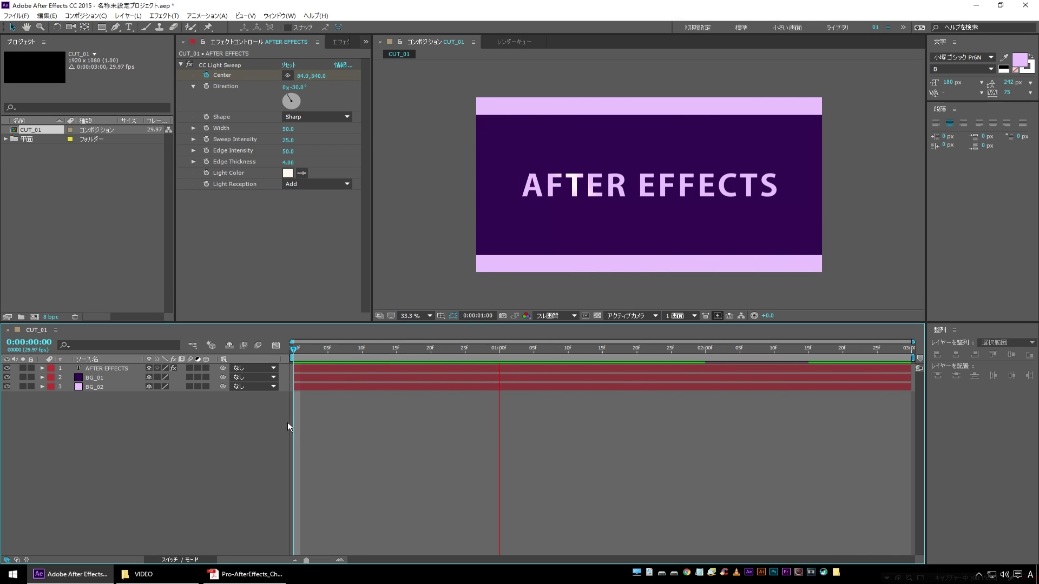
mouse_move(430, 352)
left_mouse_down()
mouse_move(371, 358)
mouse_move(396, 359)
left_mouse_up()
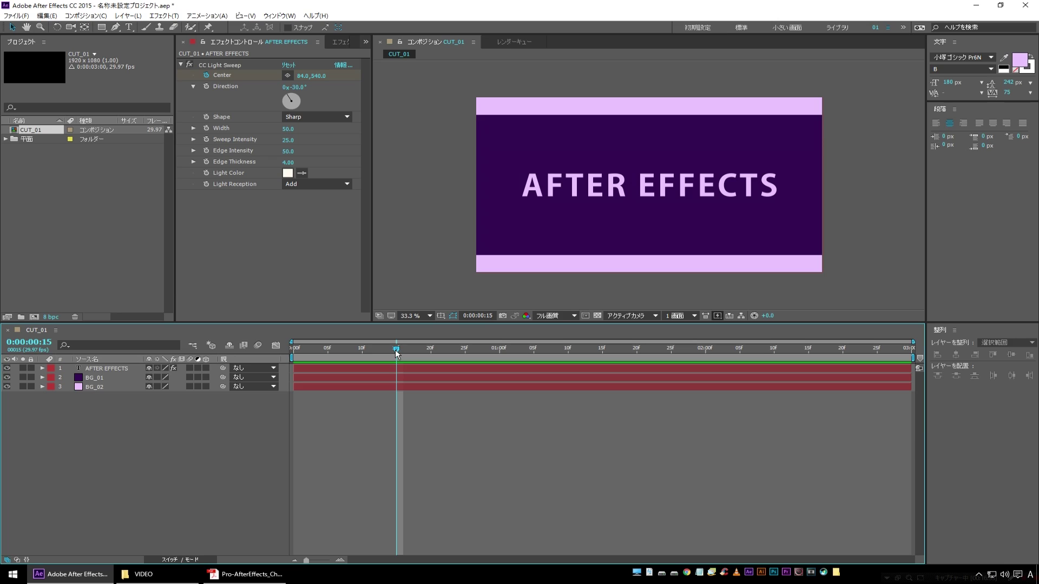
Reposition the light sweep Center to -441, 531 and preview from the first frame
left_click_drag(394, 351, 390, 351)
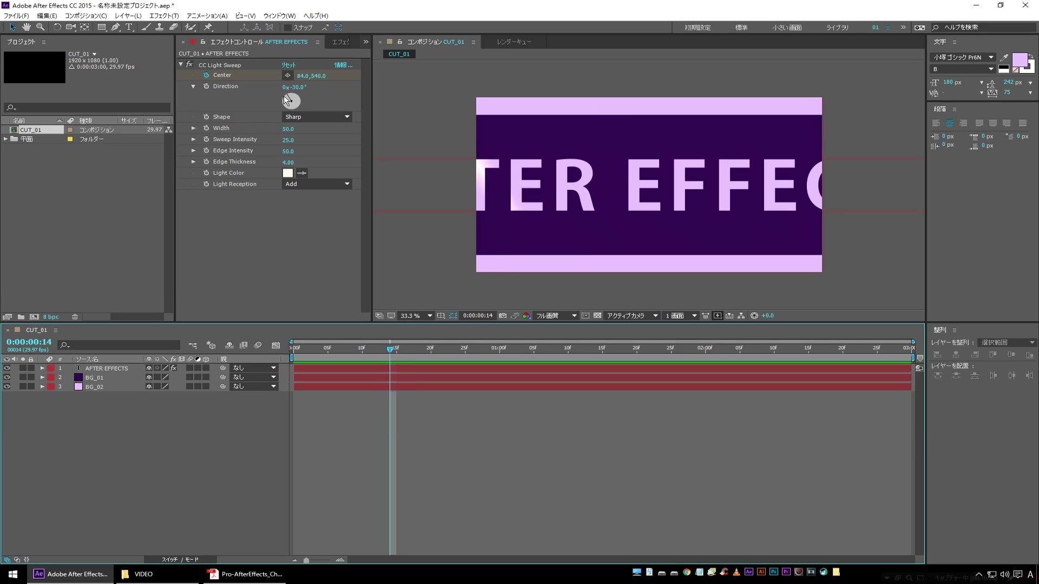
left_click(288, 76)
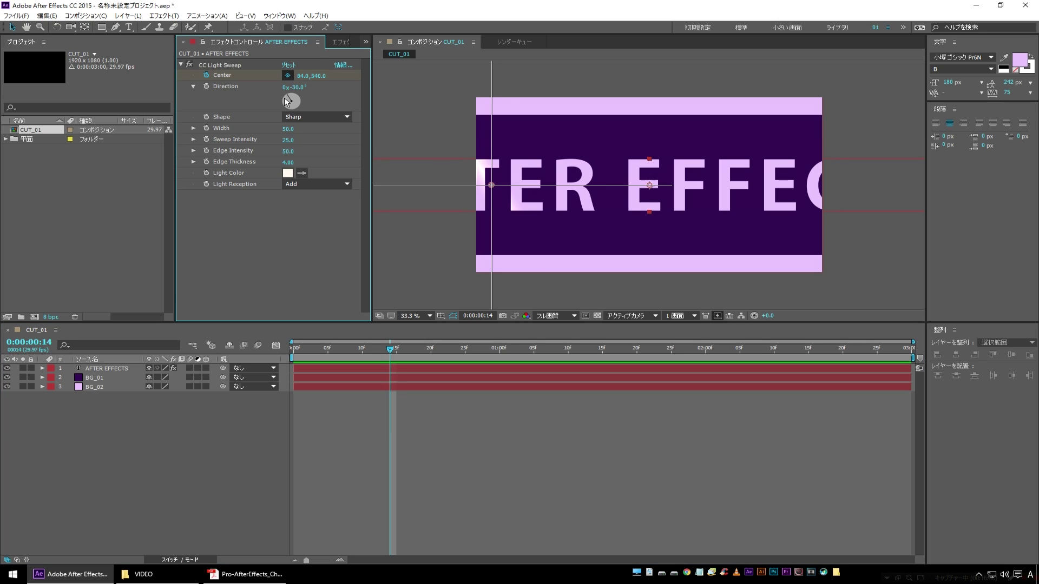
left_click(396, 184)
left_click(397, 184)
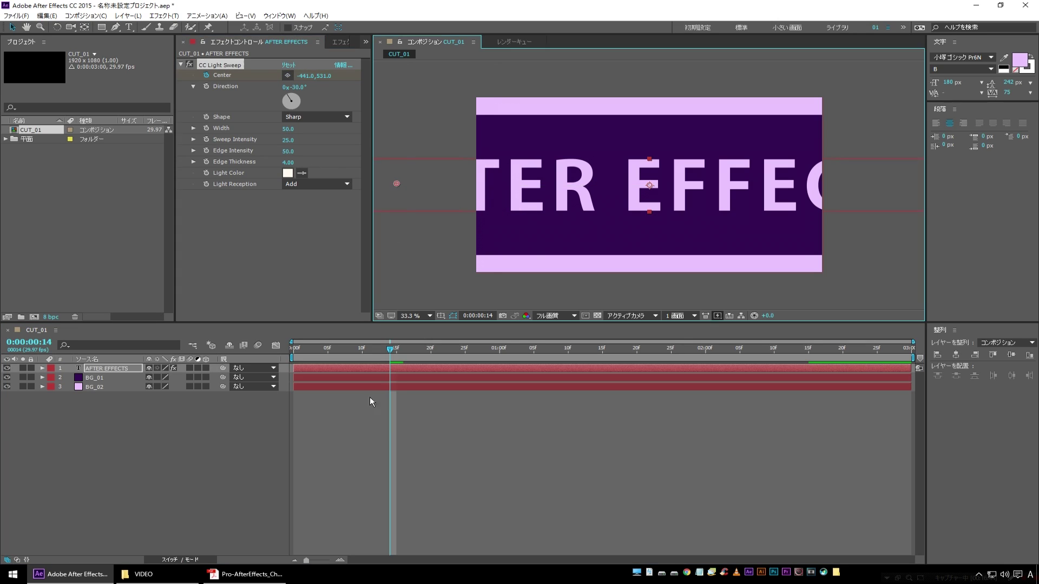
mouse_move(392, 354)
left_mouse_down()
mouse_move(299, 357)
mouse_move(397, 356)
left_mouse_up()
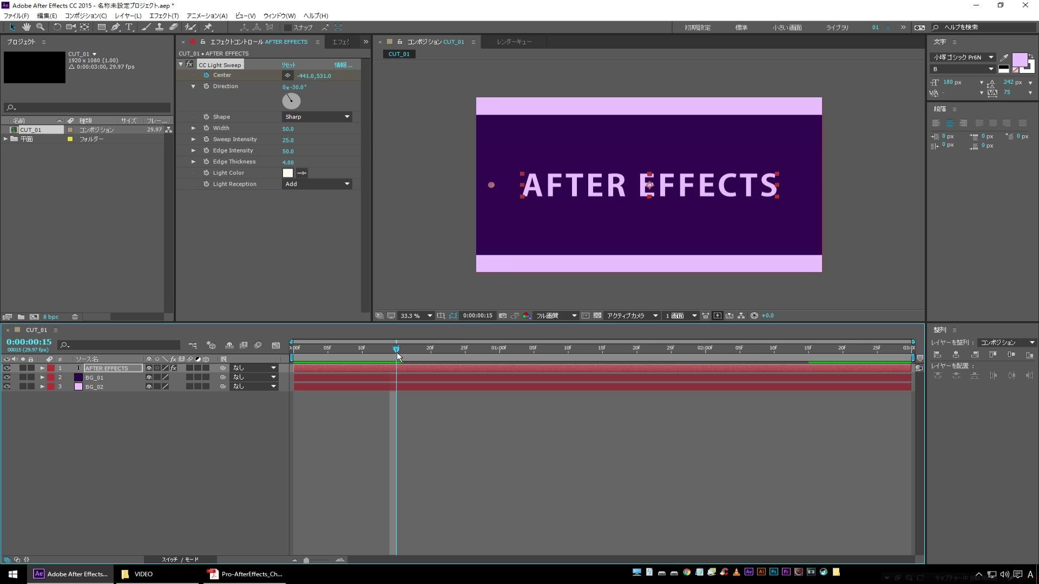
left_click_drag(403, 355, 799, 373)
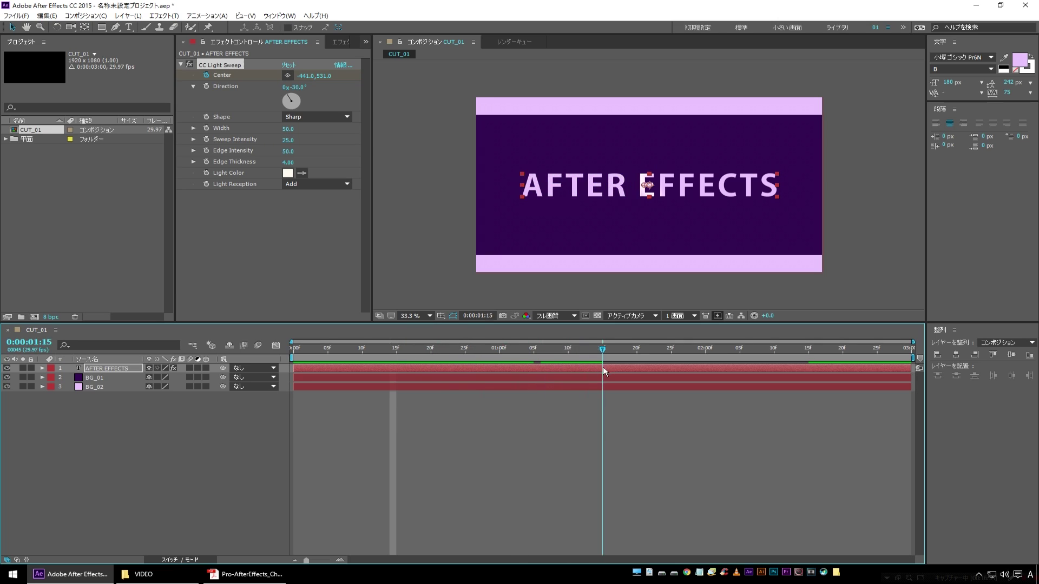
key("space")
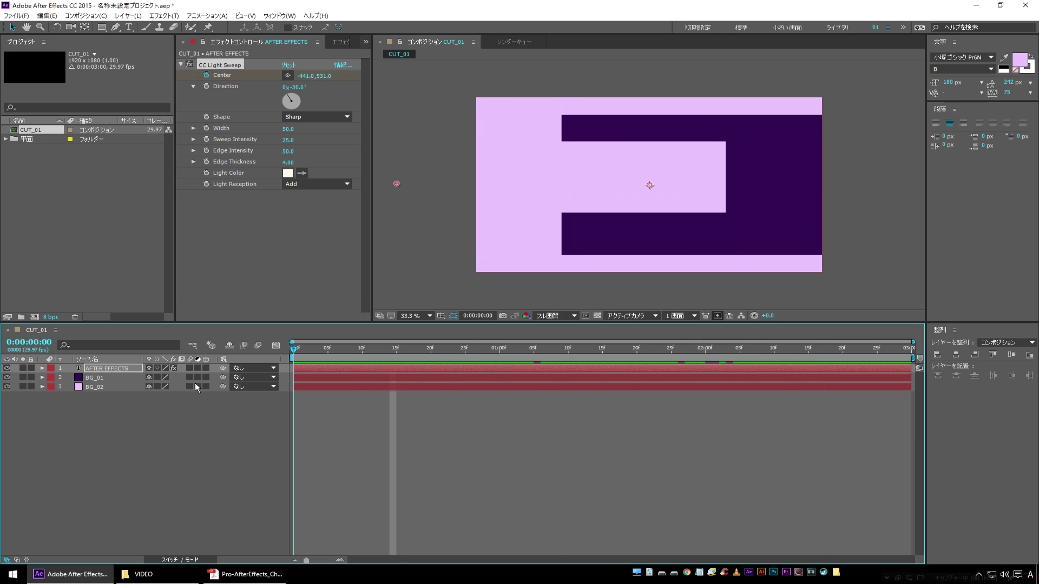
Stop the preview, clear the layer selection, and bring up the File > Export menu
left_click(159, 449)
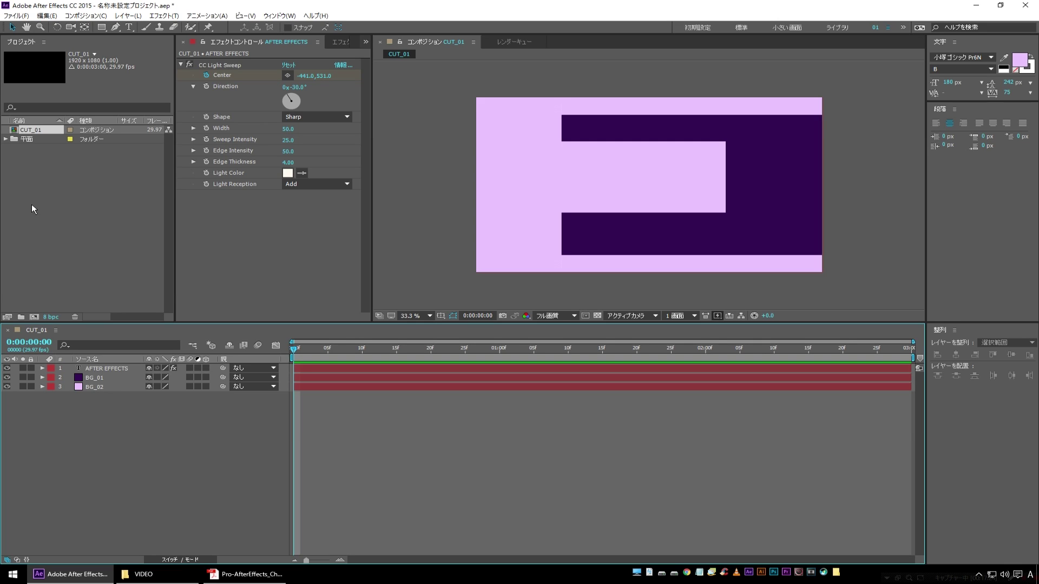
left_click(57, 220)
left_click(270, 238)
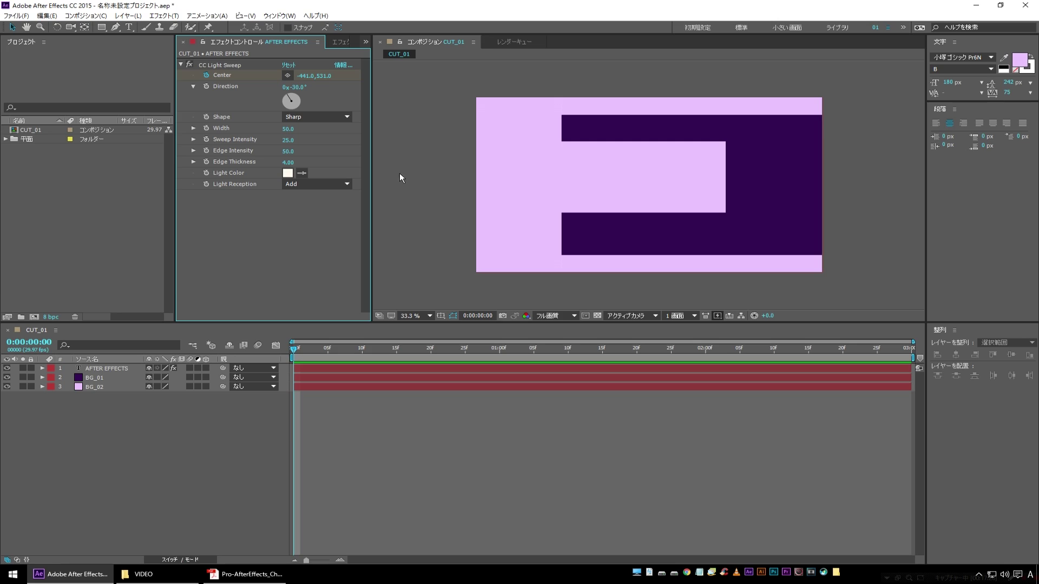
left_click(403, 157)
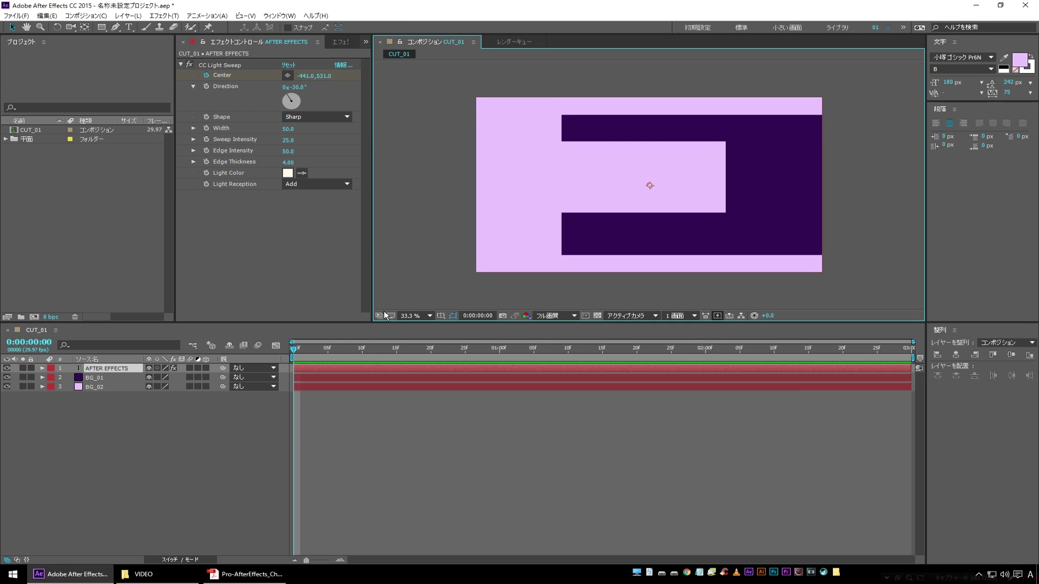
left_click(975, 211)
left_click(991, 450)
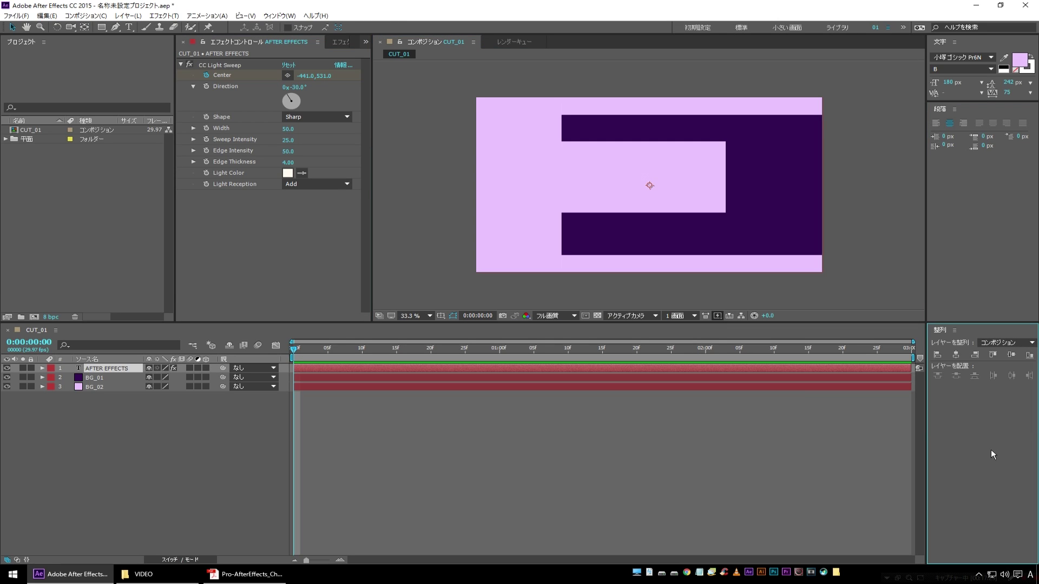
left_click(871, 215)
left_click(257, 243)
left_click(3, 238)
left_click(154, 456)
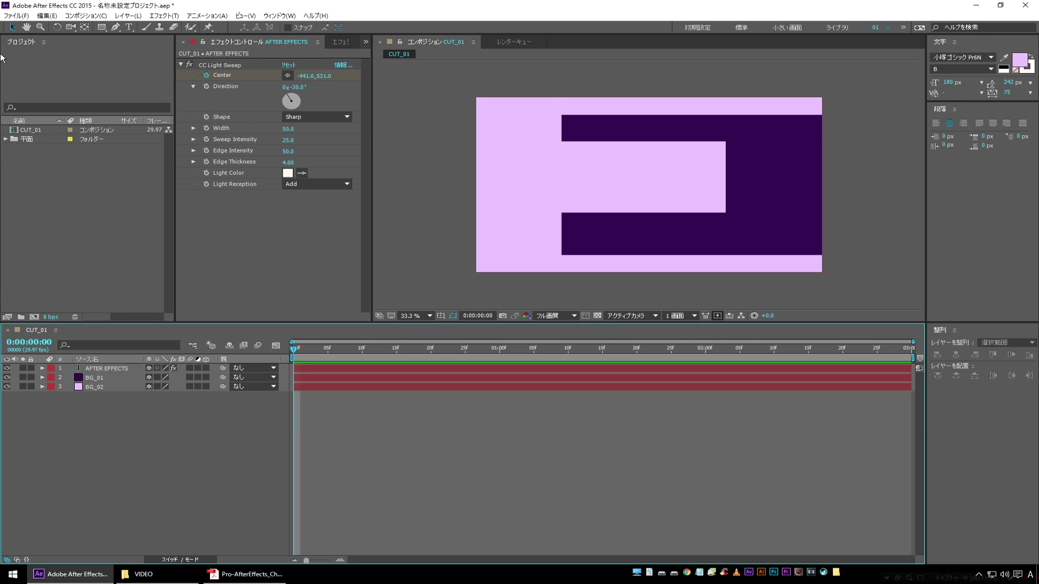
left_click(15, 15)
mouse_move(127, 174)
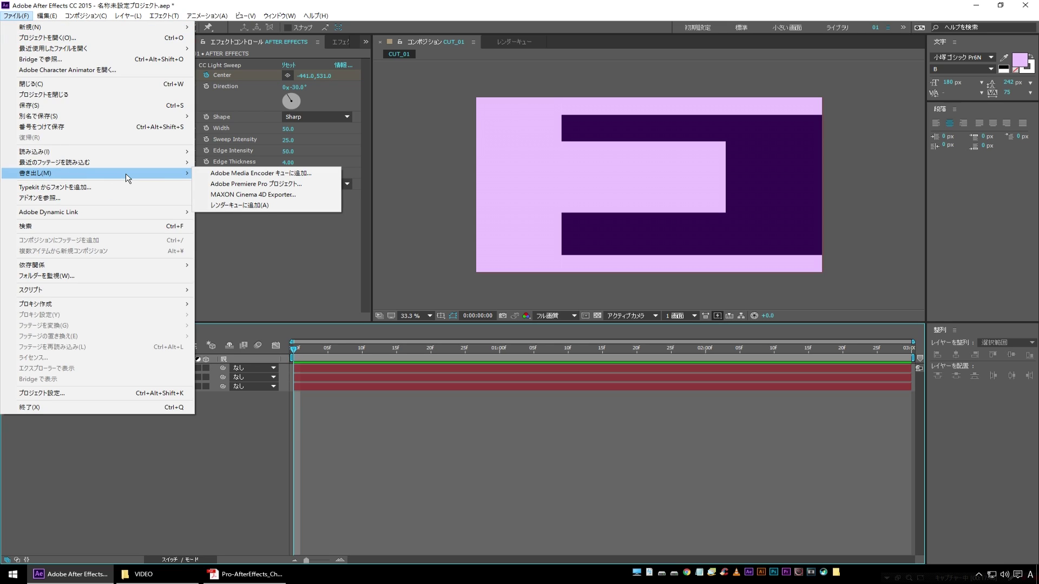
Queue CUT_01 in Media Encoder as H.264, YouTube 1080p HD, and view its Export Settings
left_click(291, 175)
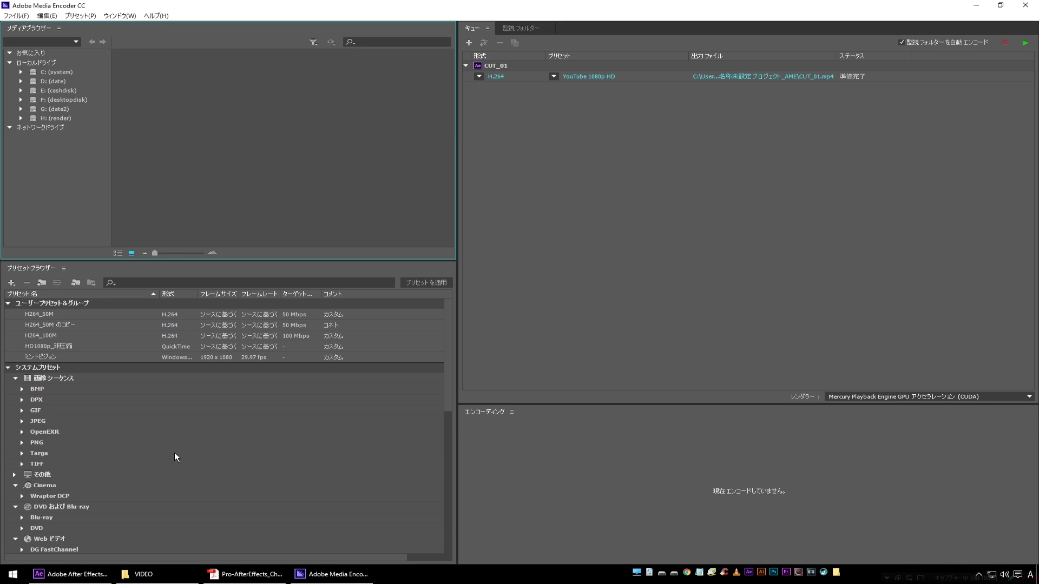
left_click(496, 77)
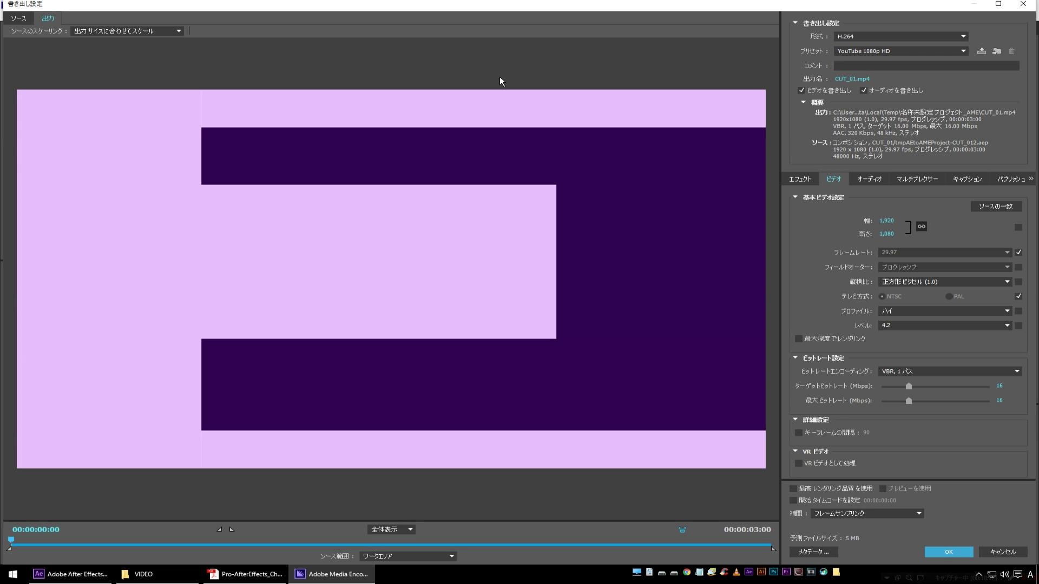
Keep H.264 with the YouTube 1080p HD preset and save output to F:\AAES\VIDEO\CUT_01.mp4
left_click(897, 37)
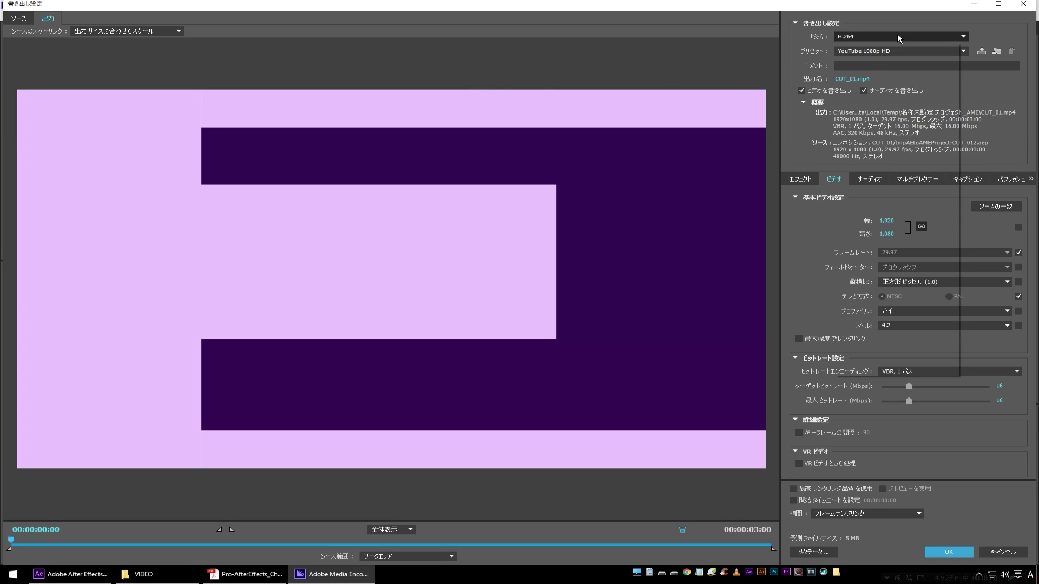
left_click(884, 152)
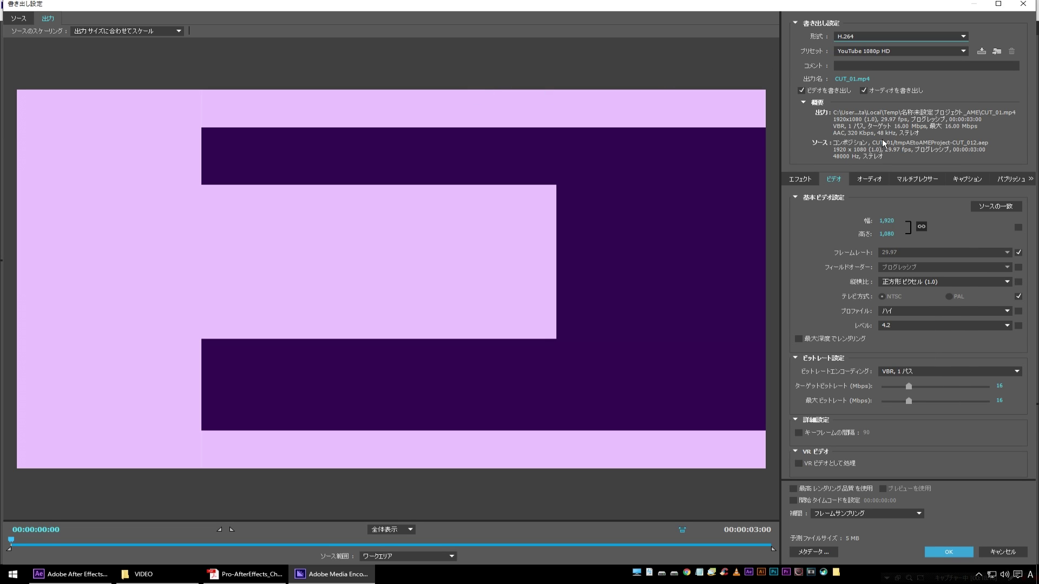
left_click(895, 50)
mouse_move(593, 579)
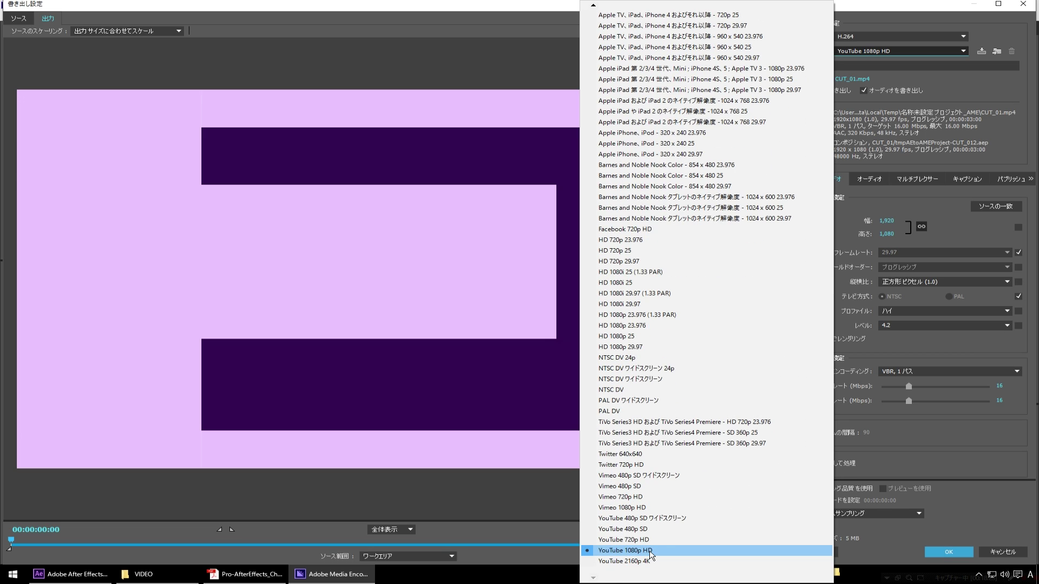
left_click(625, 551)
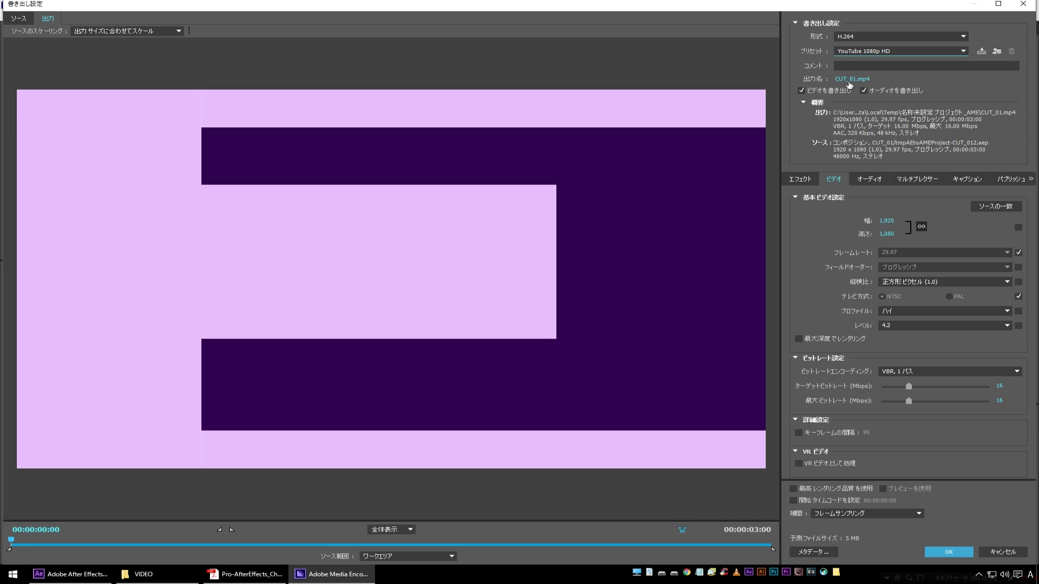
left_click(849, 80)
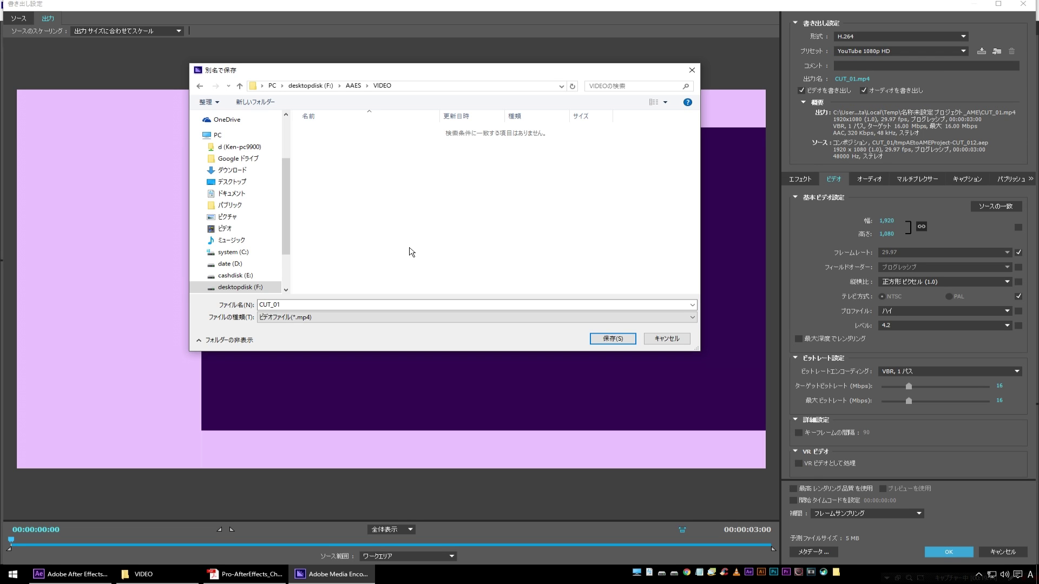
left_click(611, 339)
Confirm the export settings, encode CUT_01, and show the finished file in the VIDEO folder
left_click(943, 553)
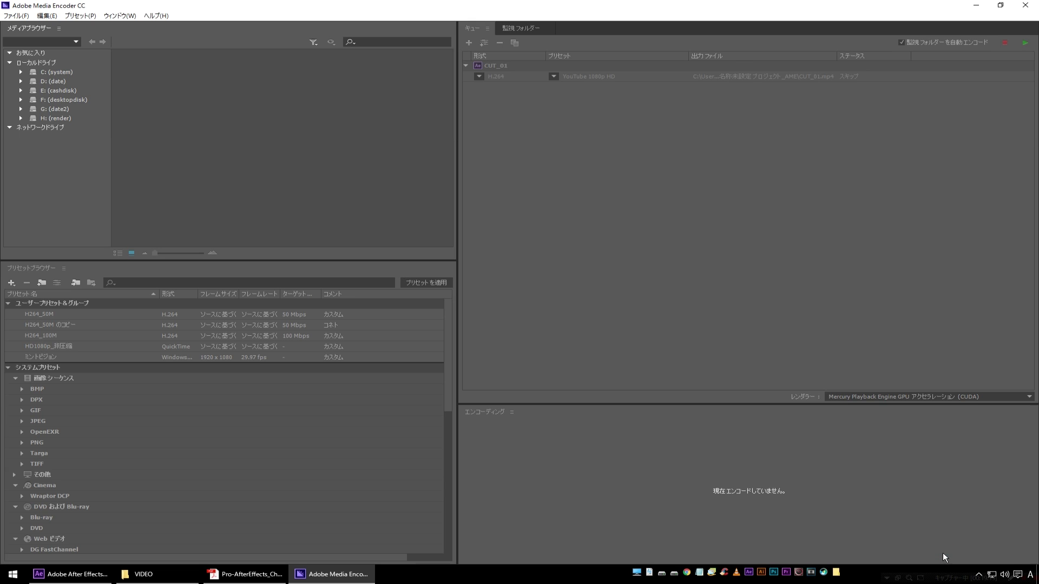
left_click(1025, 44)
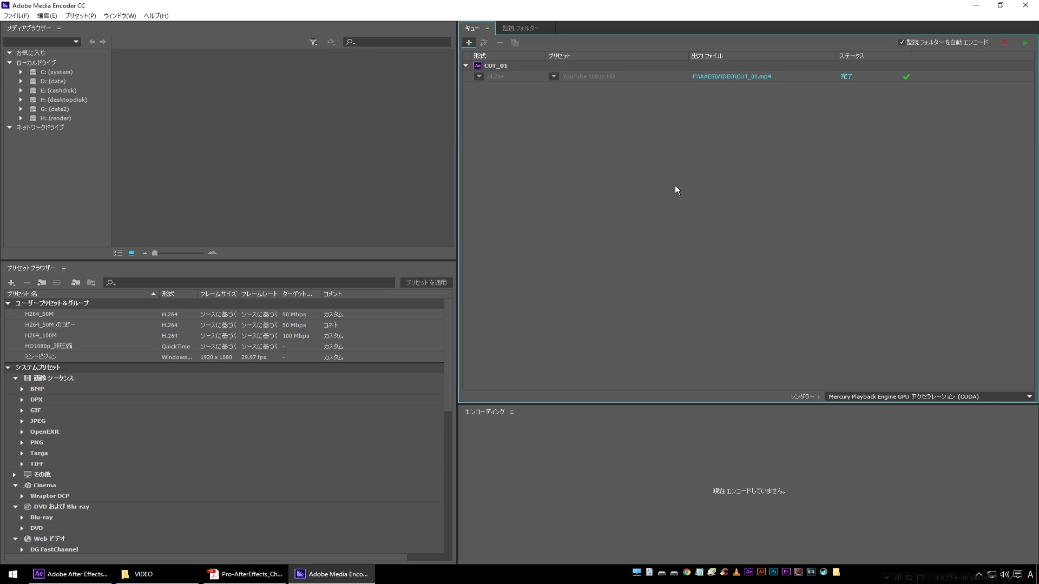
left_click(143, 574)
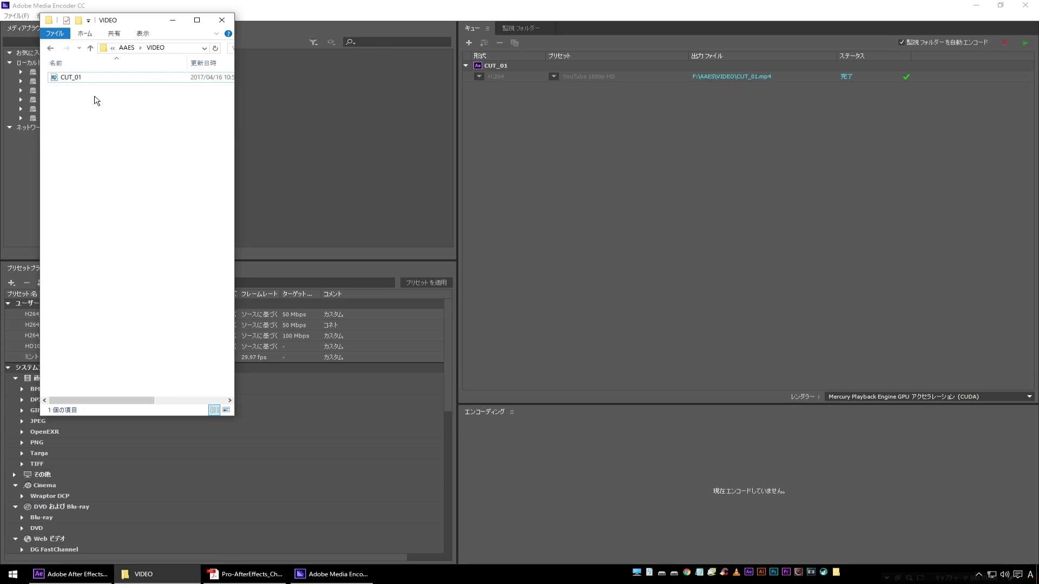
Play CUT_01 from the VIDEO folder in Windows Media Player
double_click(69, 78)
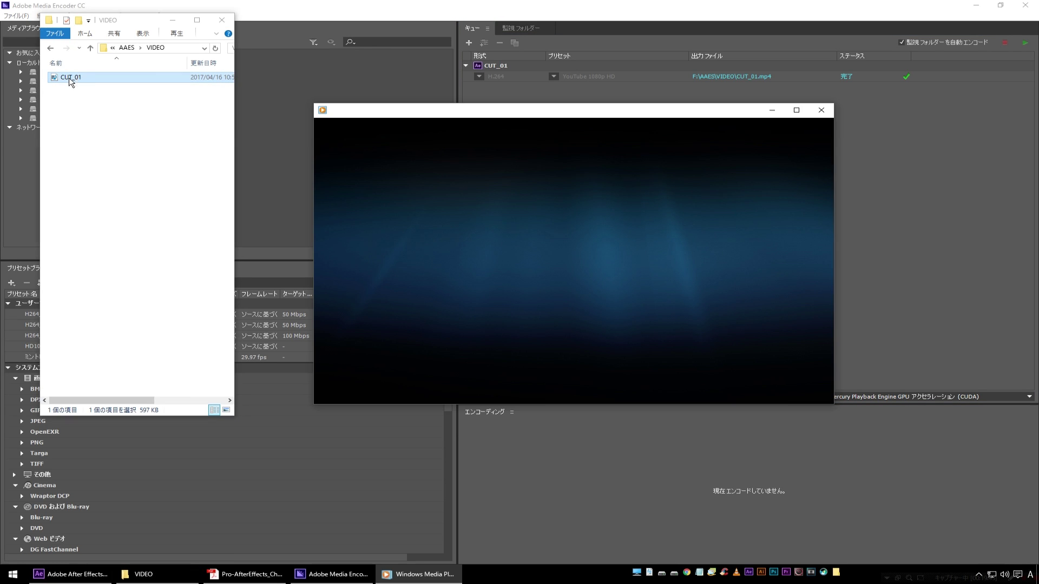